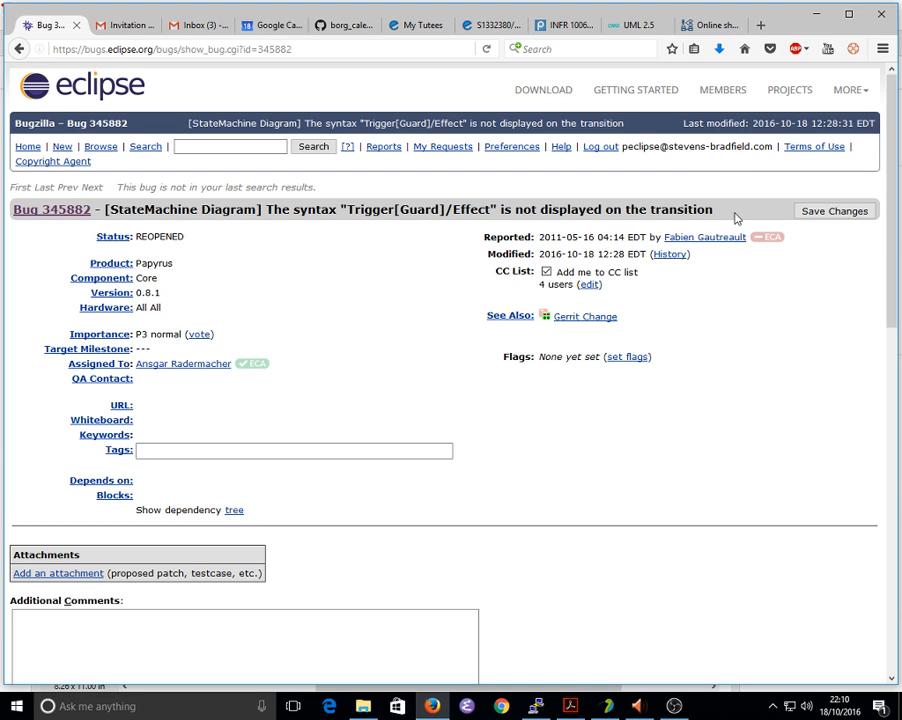
Step: Switch to Papyrus and create a StateMachine Diagram named SmDiagram under RootElement
left_click(816, 14)
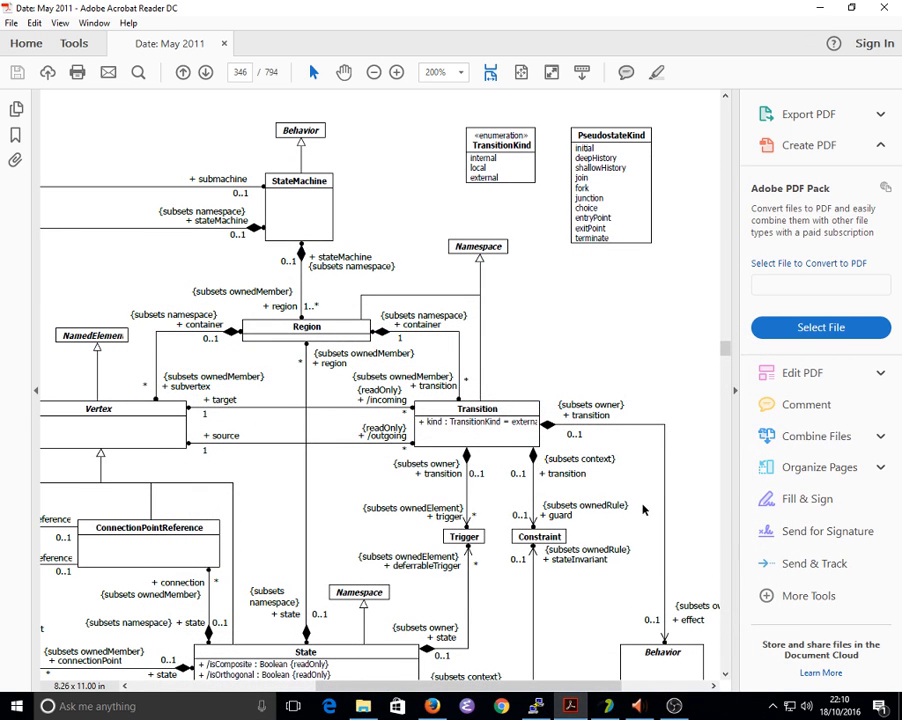
left_click(606, 706)
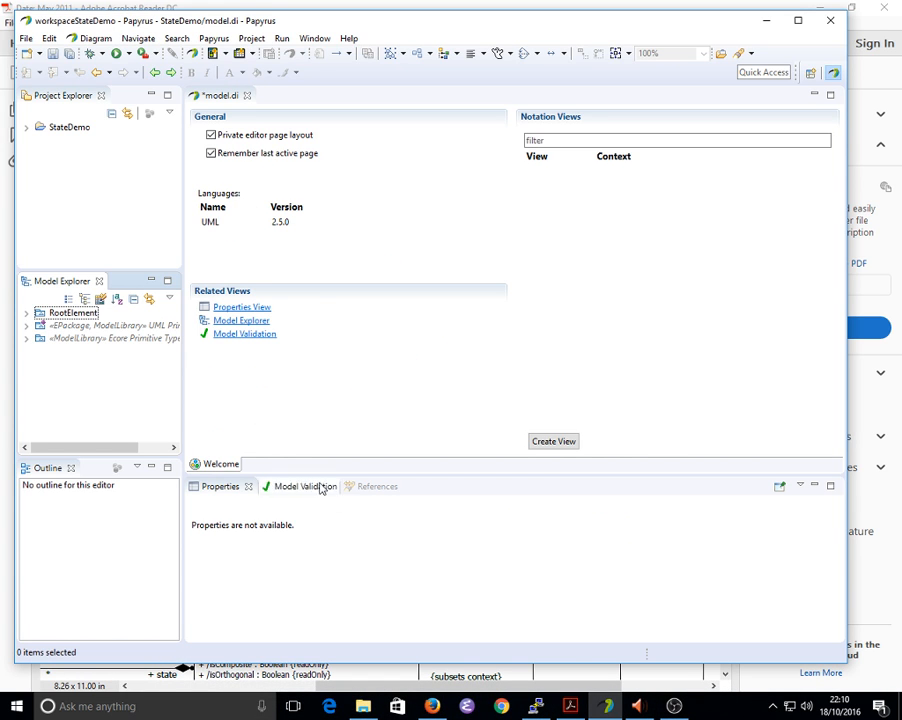
left_click(45, 316)
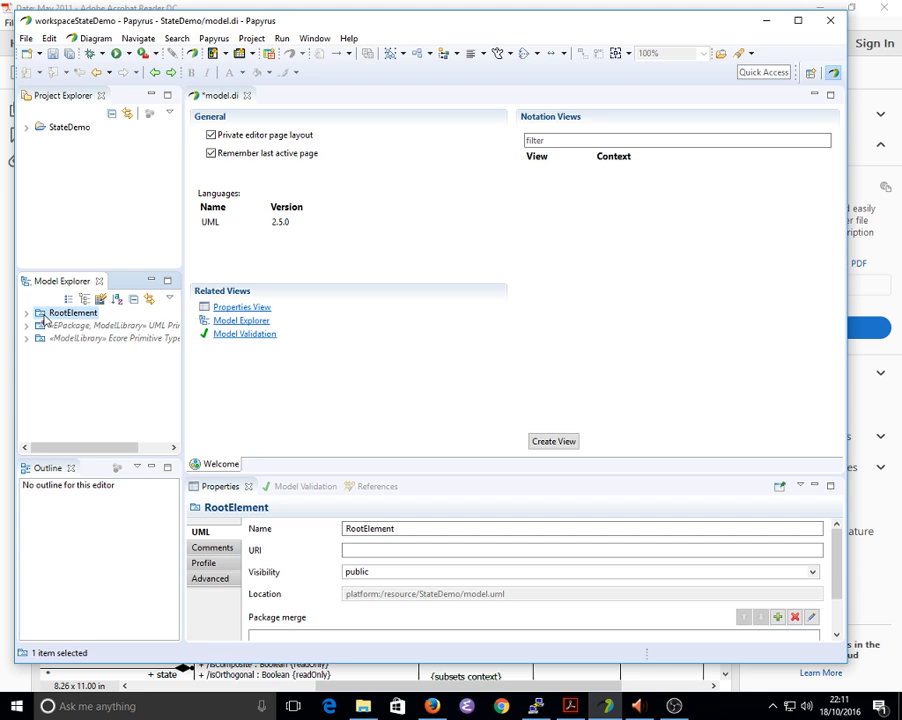
right_click(45, 316)
mouse_move(126, 392)
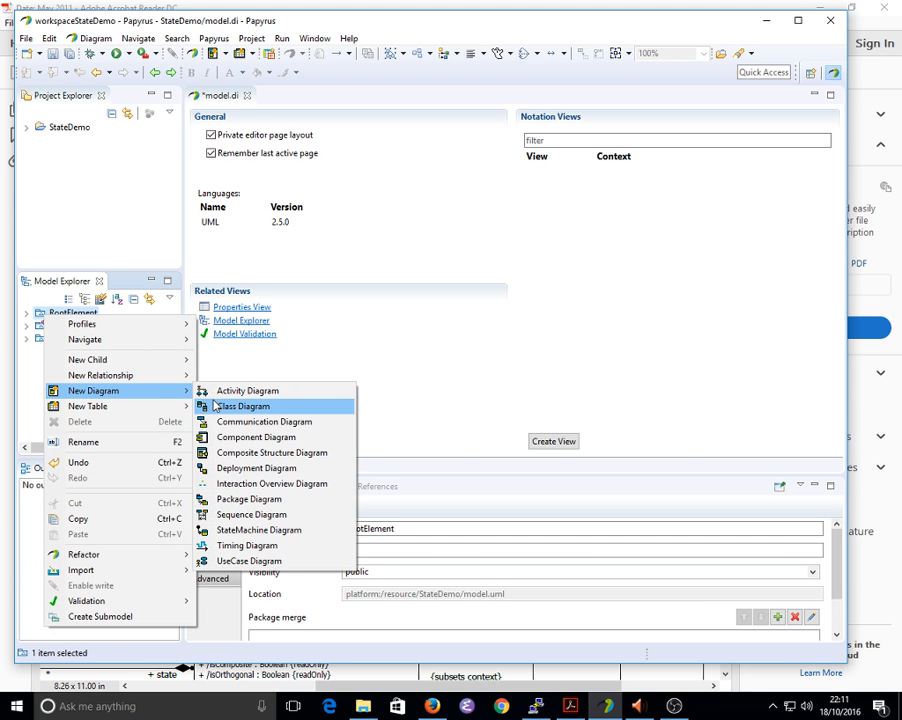
left_click(228, 530)
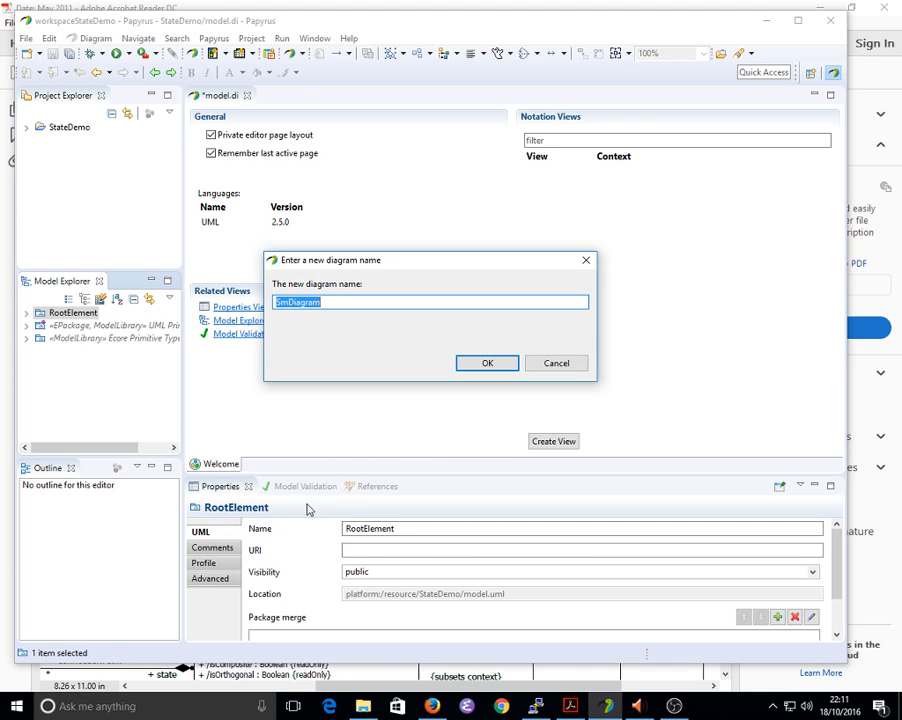
left_click(486, 363)
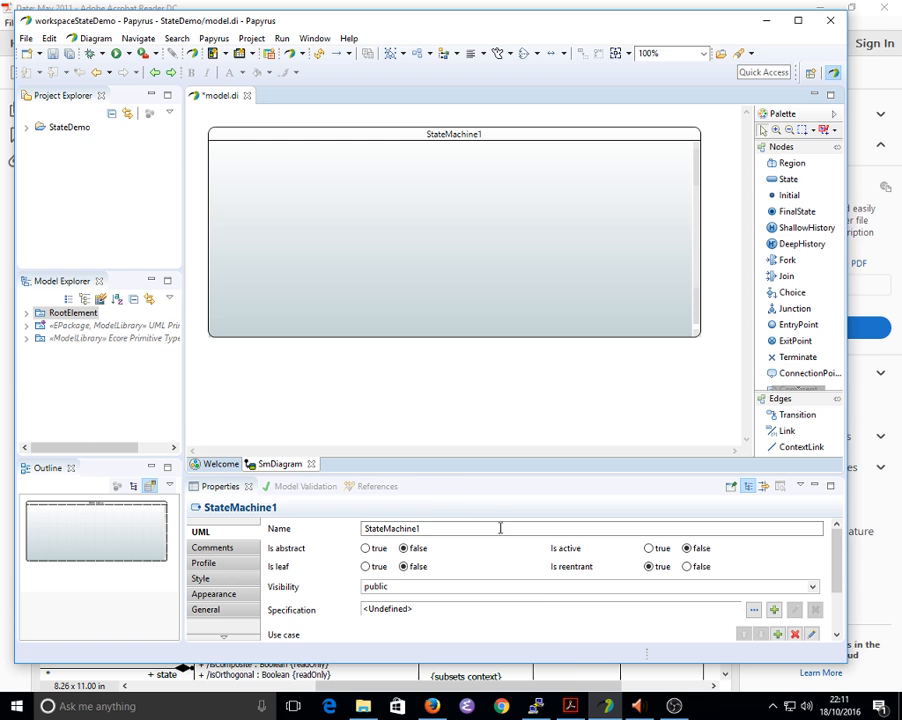
Step: Examine how StateMachine and Region relate in the metamodel PDF in Acrobat Reader, and return to Papyrus
left_click(575, 706)
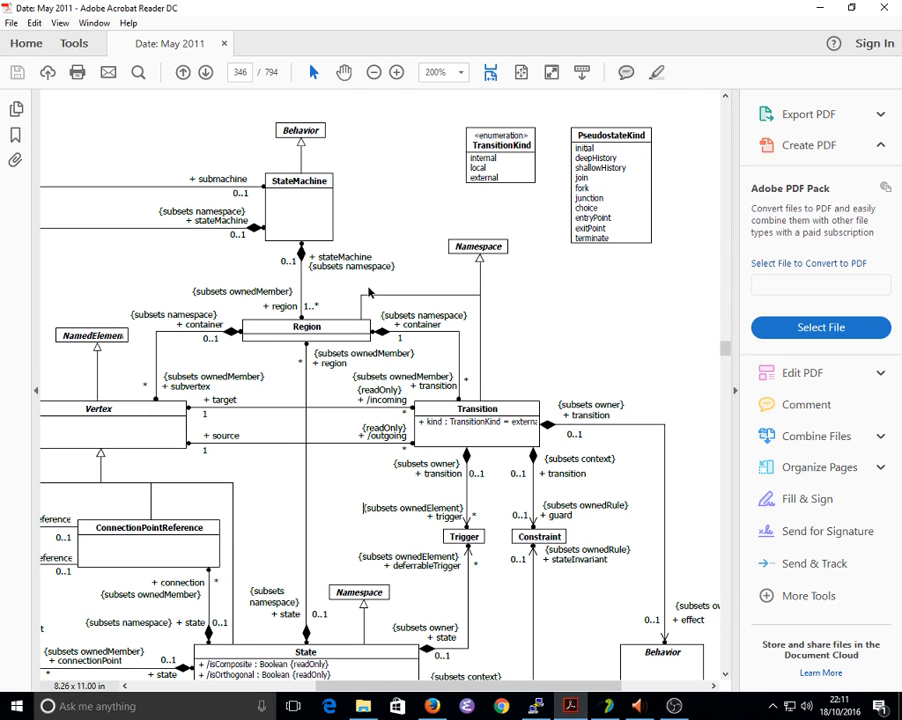
left_click(820, 14)
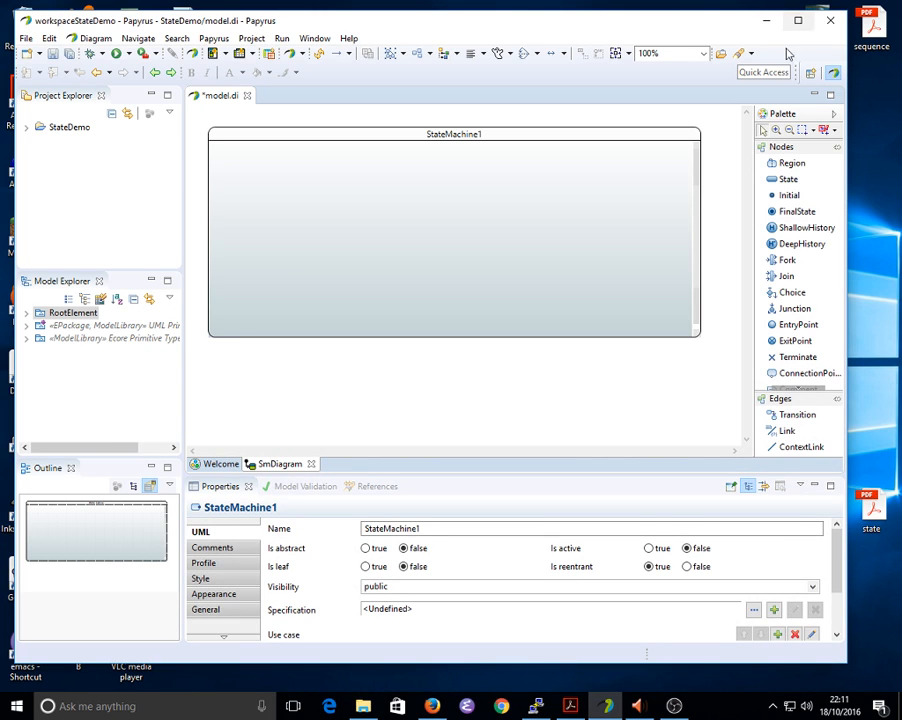
Step: Place an initial pseudostate near the left edge of StateMachine1's region and clear its name
left_click(779, 198)
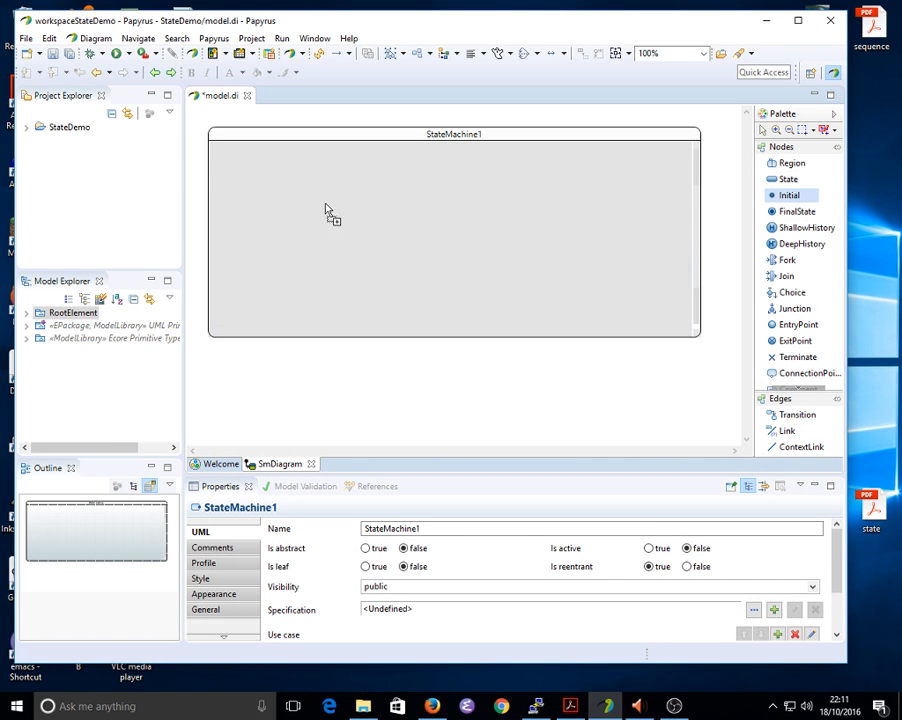
left_click(253, 215)
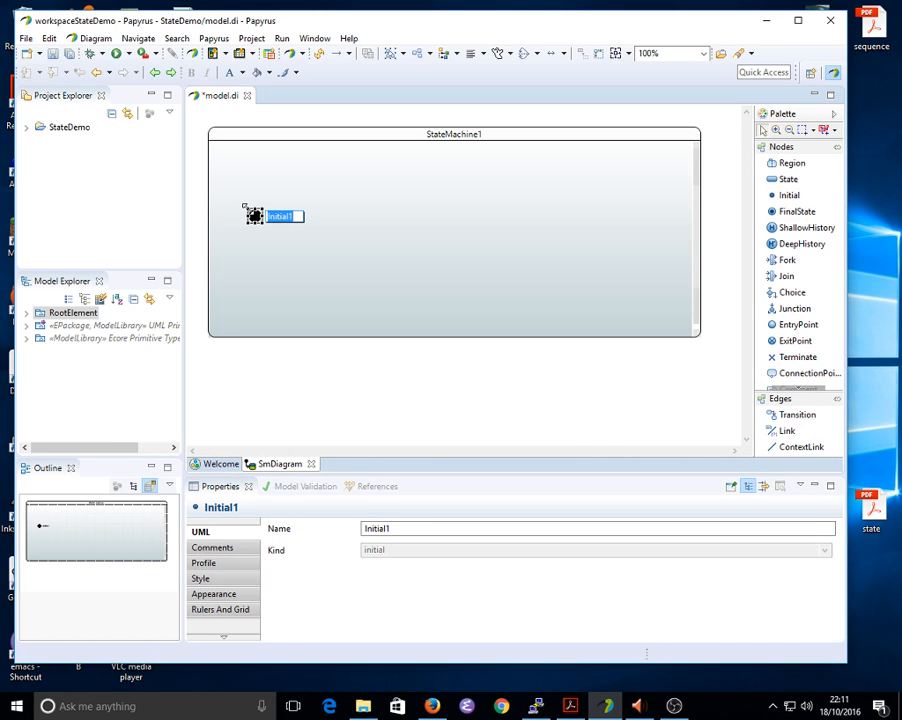
key("BackSpace")
left_click(264, 256)
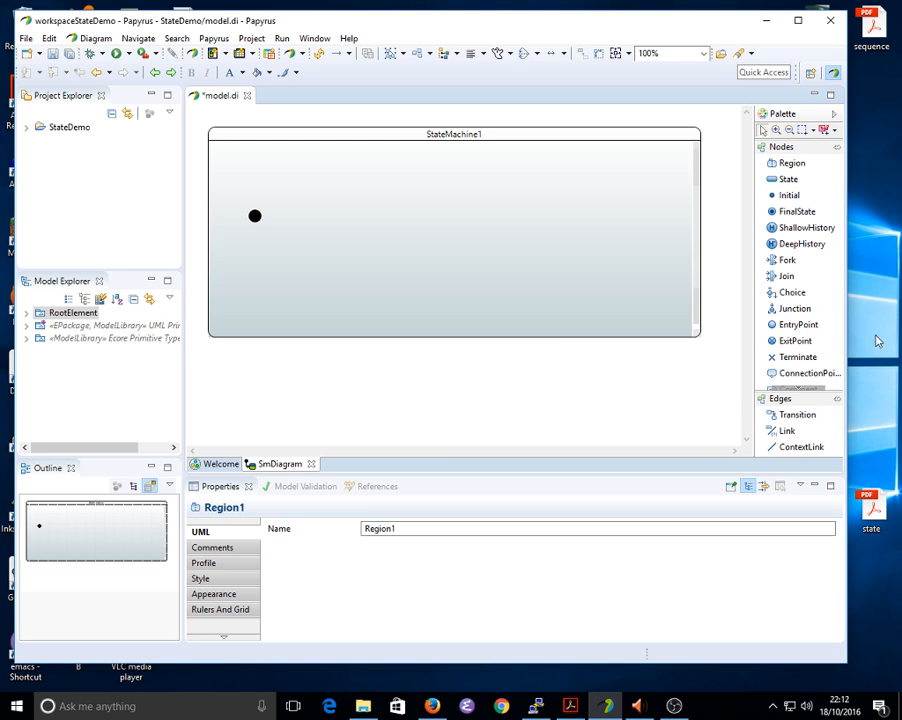
Step: Add a state named Decrypted to the right of the initial pseudostate
left_click(789, 179)
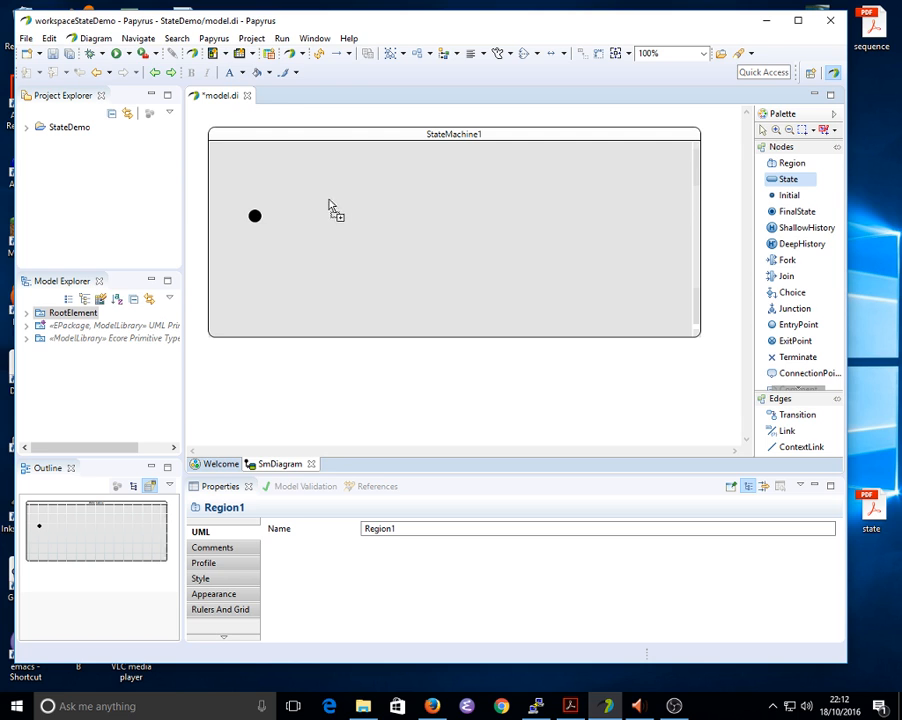
left_click(352, 203)
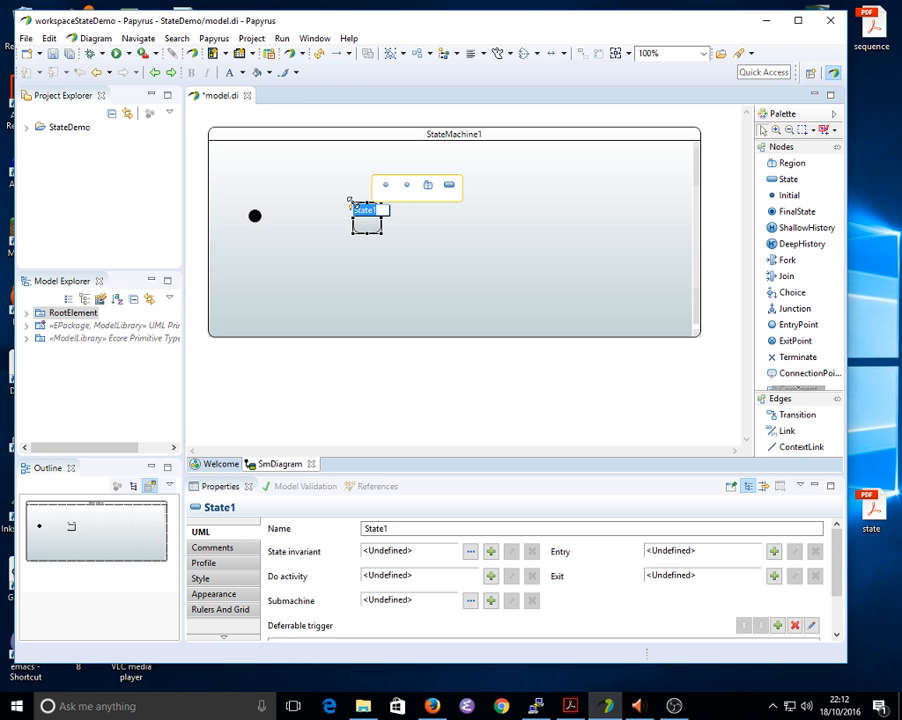
type("Decrypted")
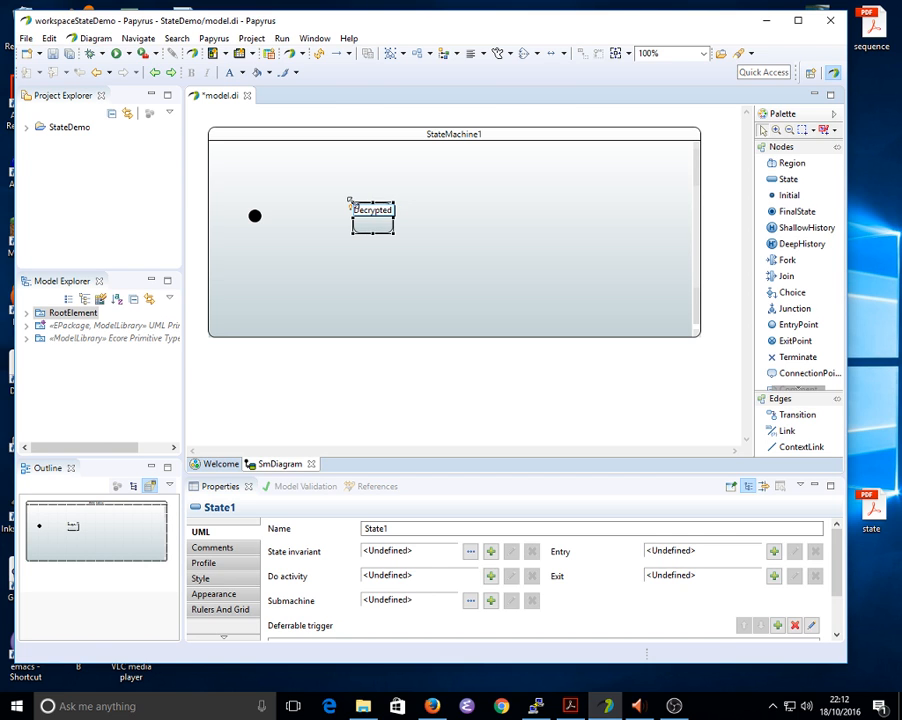
left_click(392, 268)
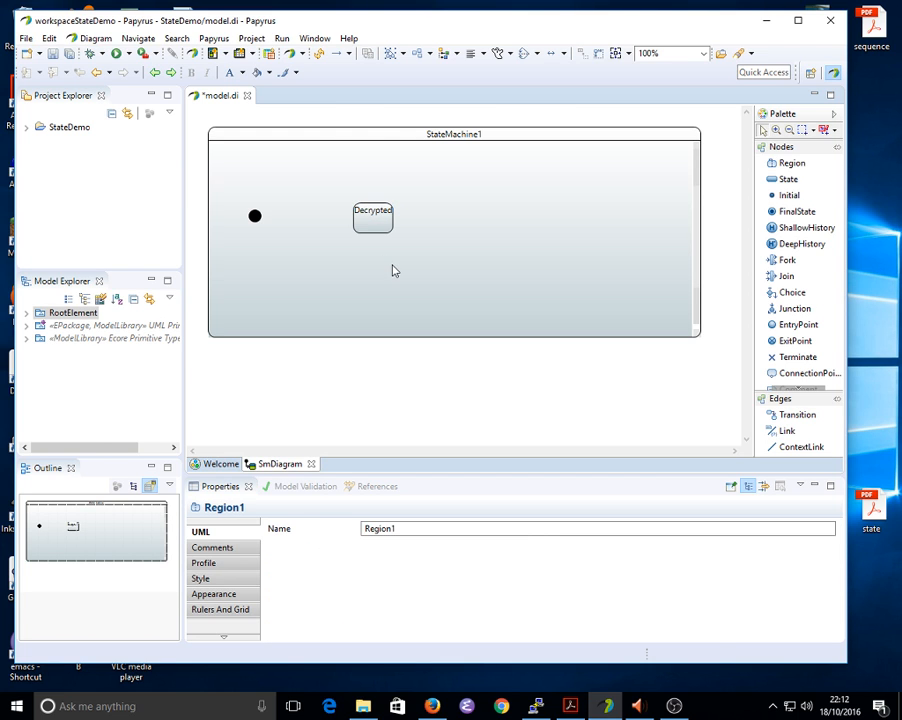
Step: Add a second state named Encrypted to the right of the Decrypted state
left_click(789, 179)
left_click(555, 216)
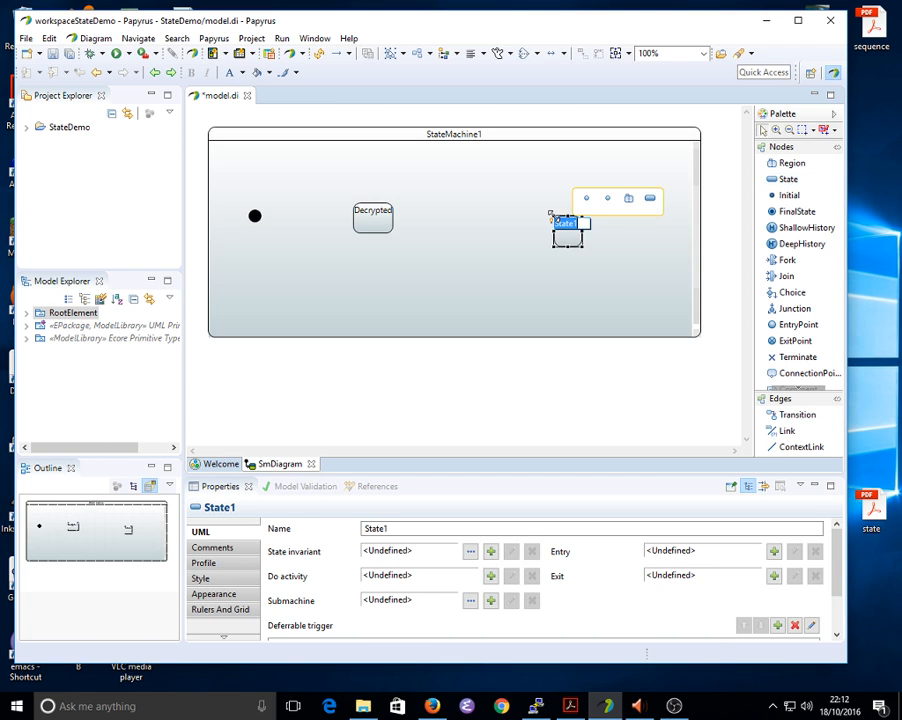
key("BackSpace")
type("Encrypted")
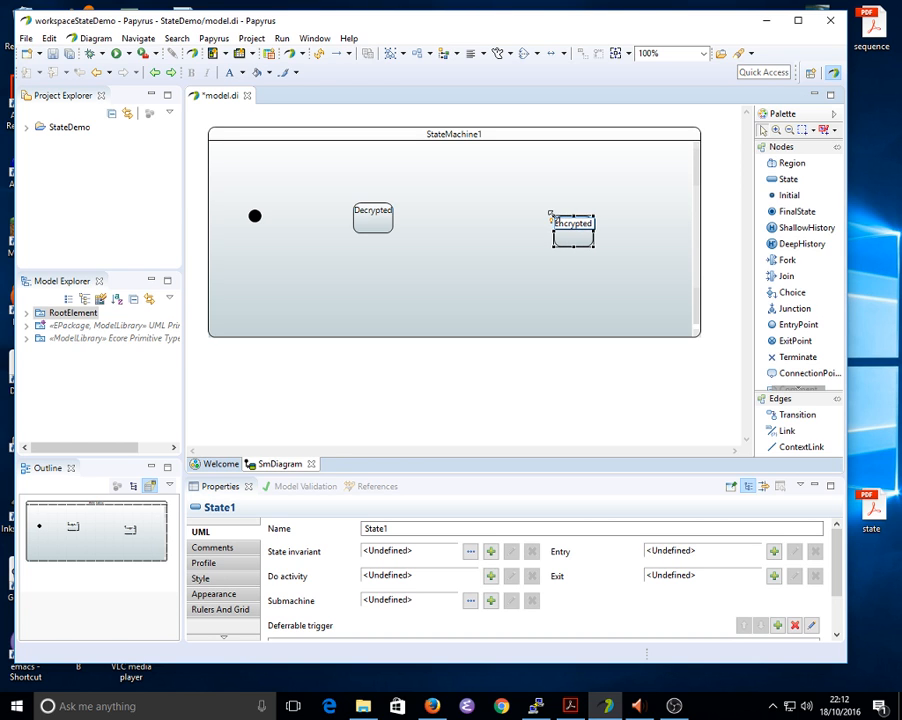
left_click(610, 286)
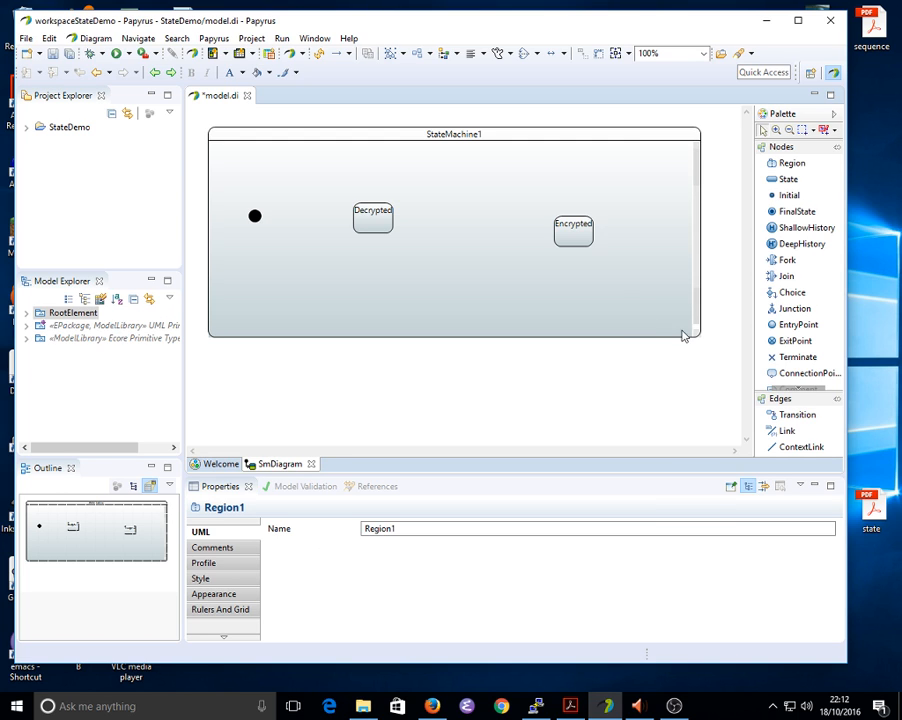
Step: Draw a transition from the initial pseudostate to the Decrypted state, leaving its label empty
left_click(797, 416)
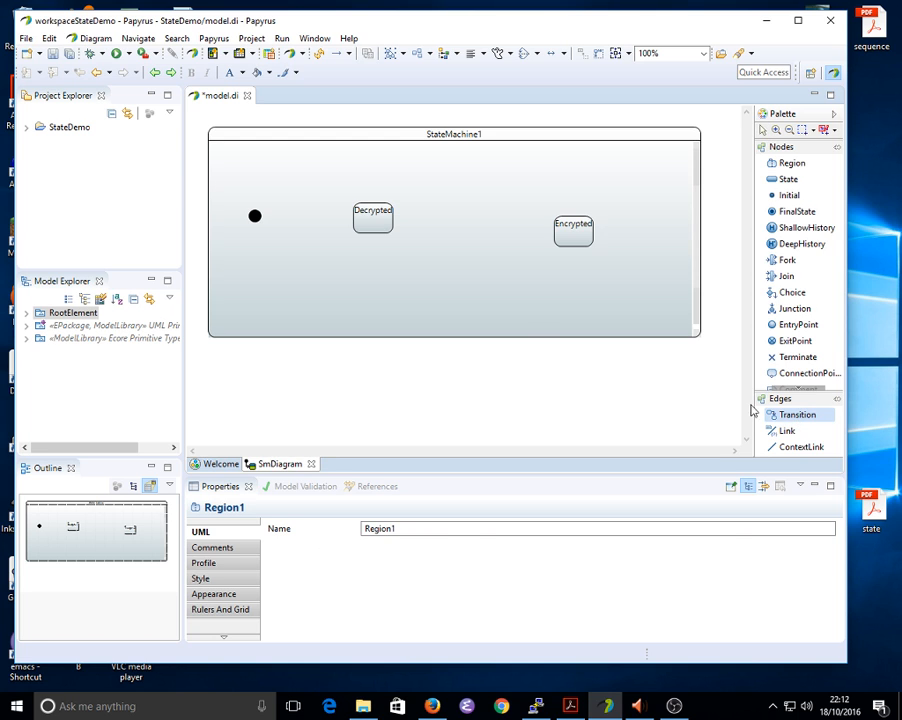
left_click(255, 217)
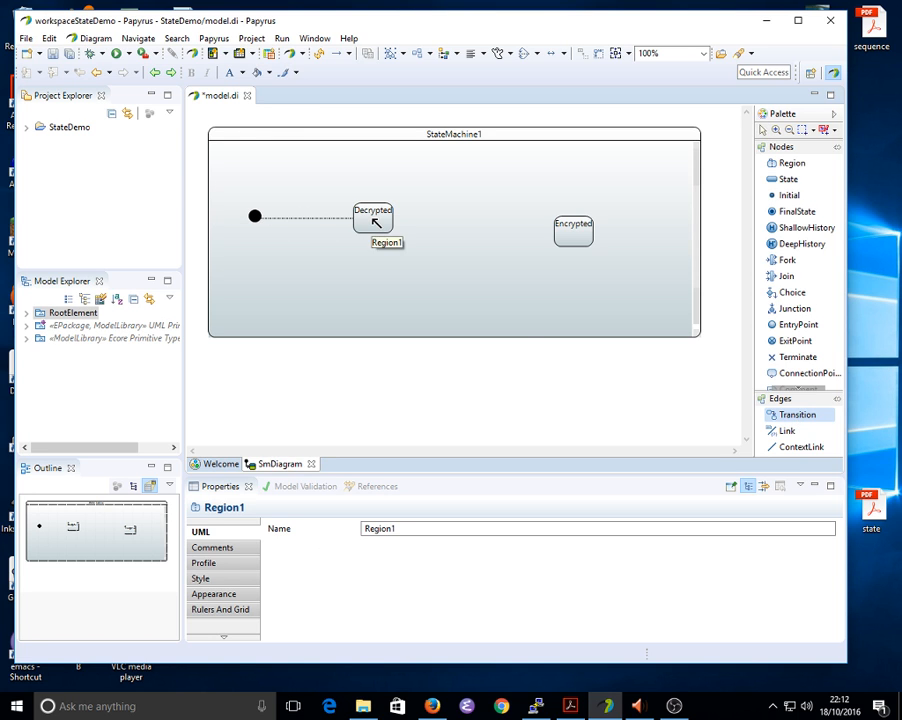
left_click(376, 222)
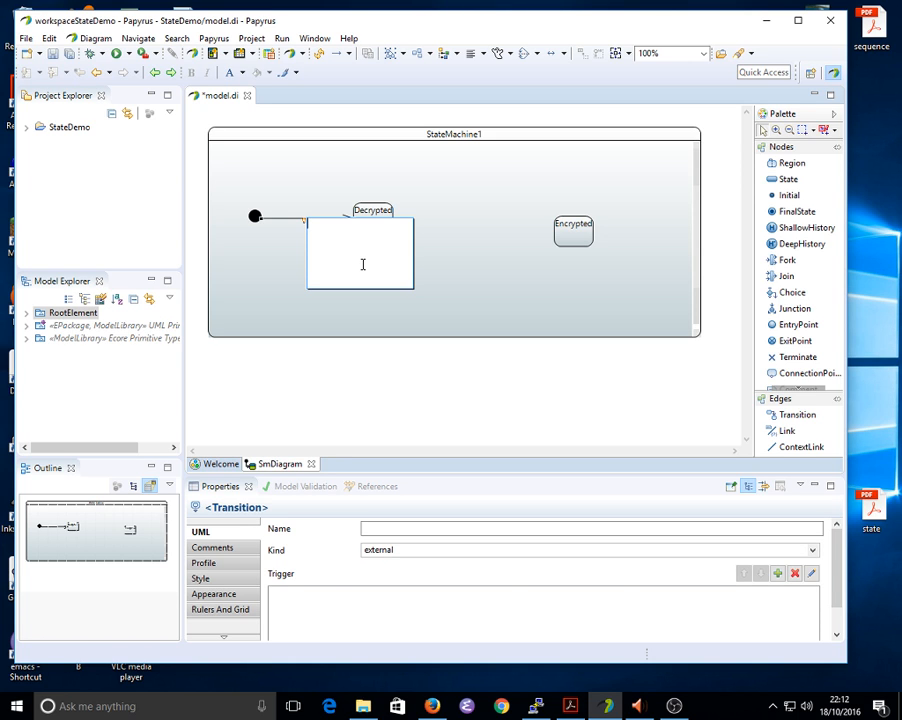
left_click(317, 193)
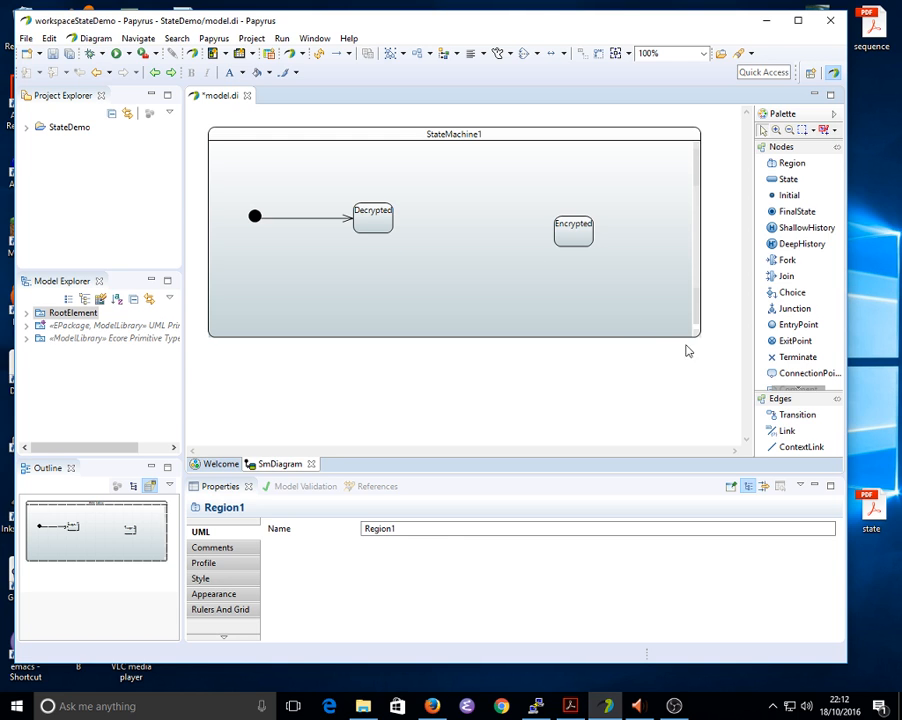
Step: Draw two unlabelled transitions between the states, one from Decrypted to Encrypted and one from Encrypted back to Decrypted
left_click(798, 416)
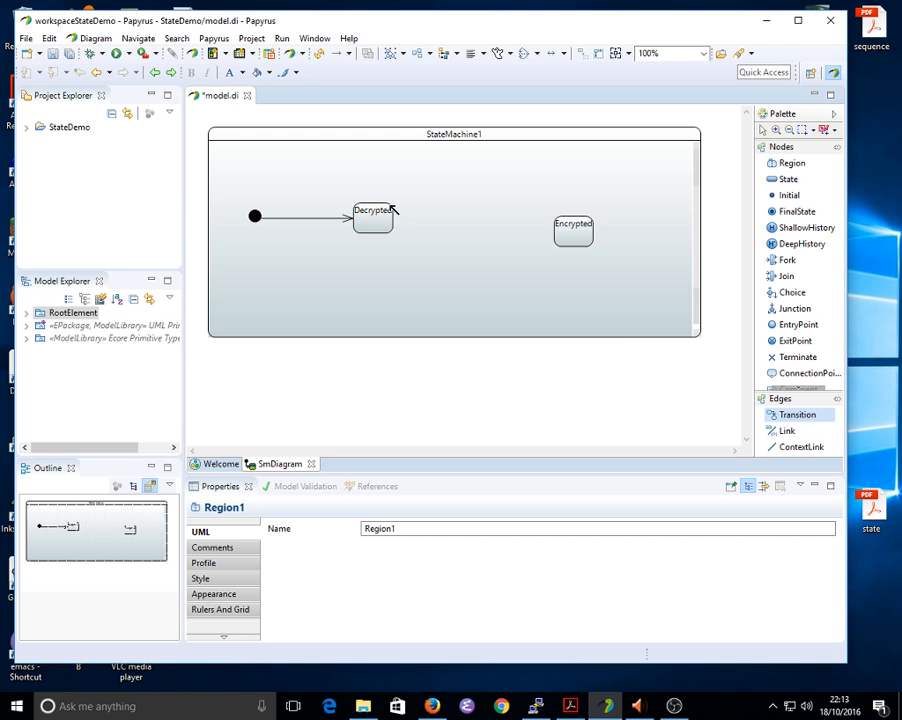
left_click_drag(387, 208, 572, 228)
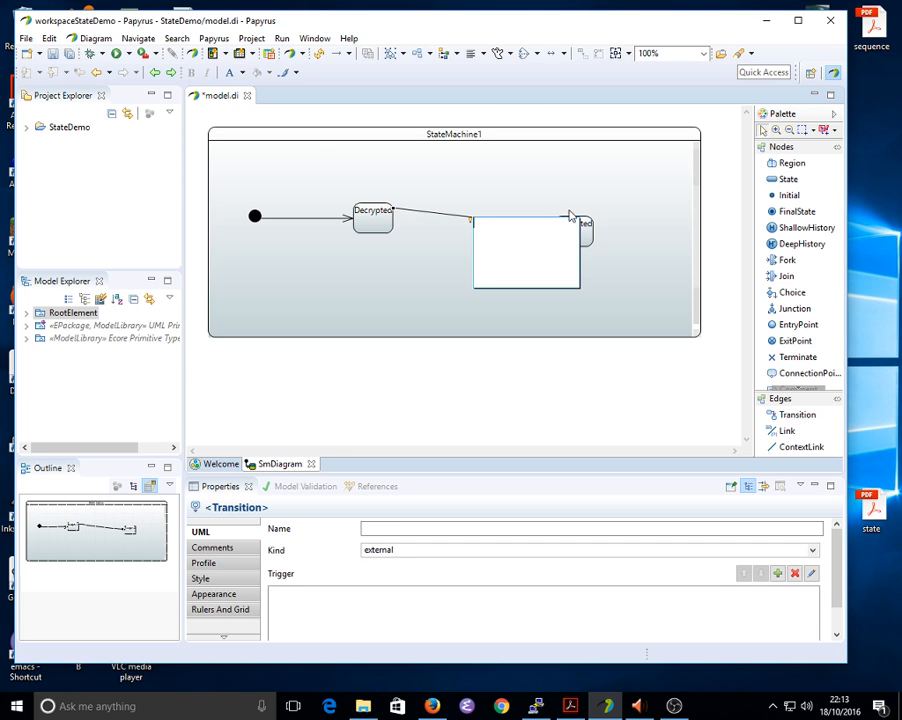
left_click(570, 199)
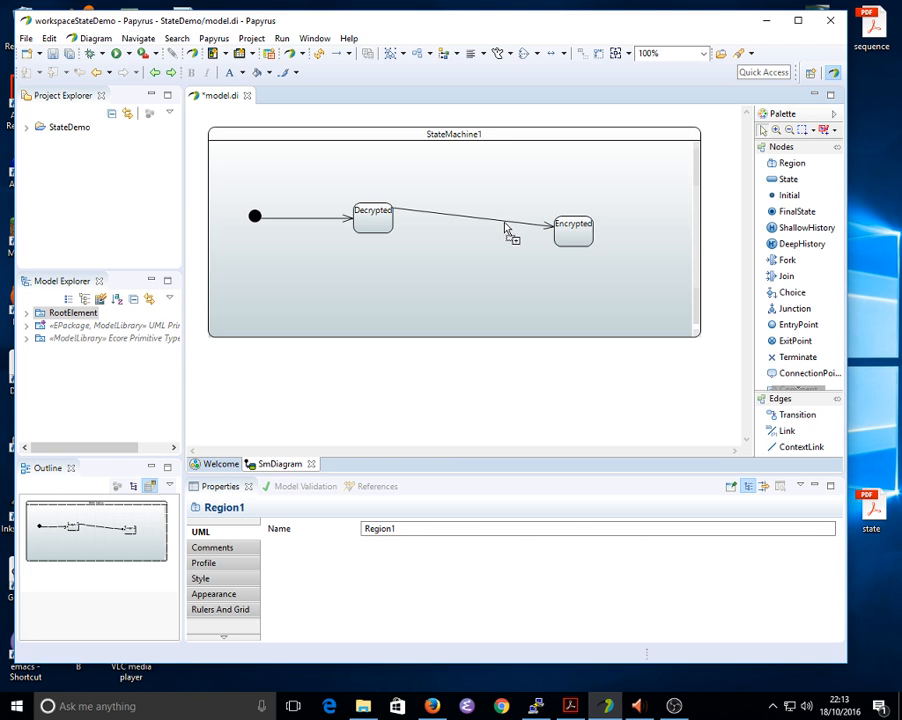
left_click(786, 416)
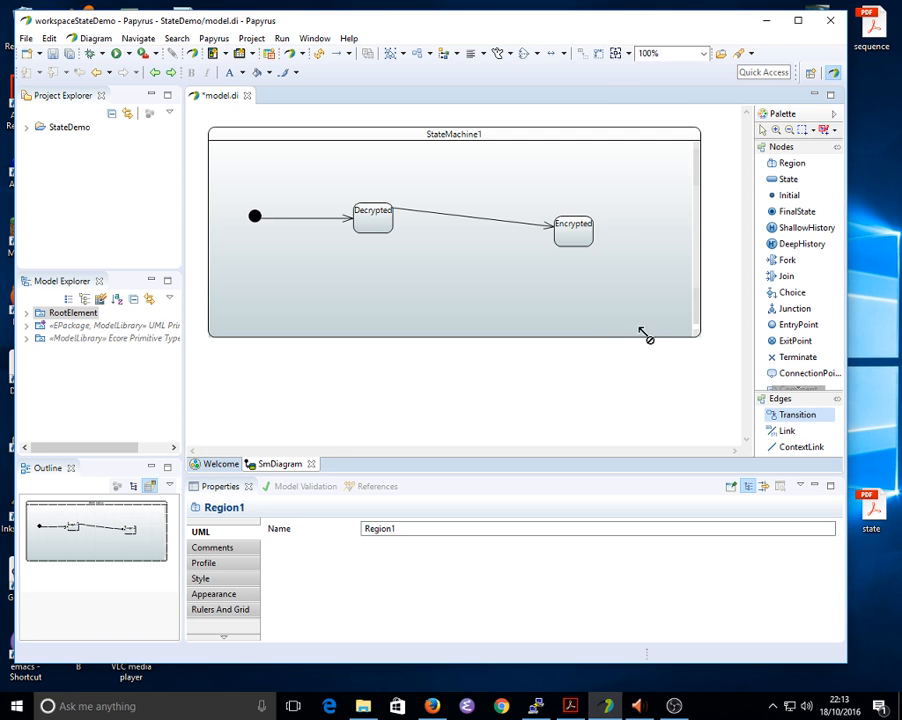
left_click(570, 238)
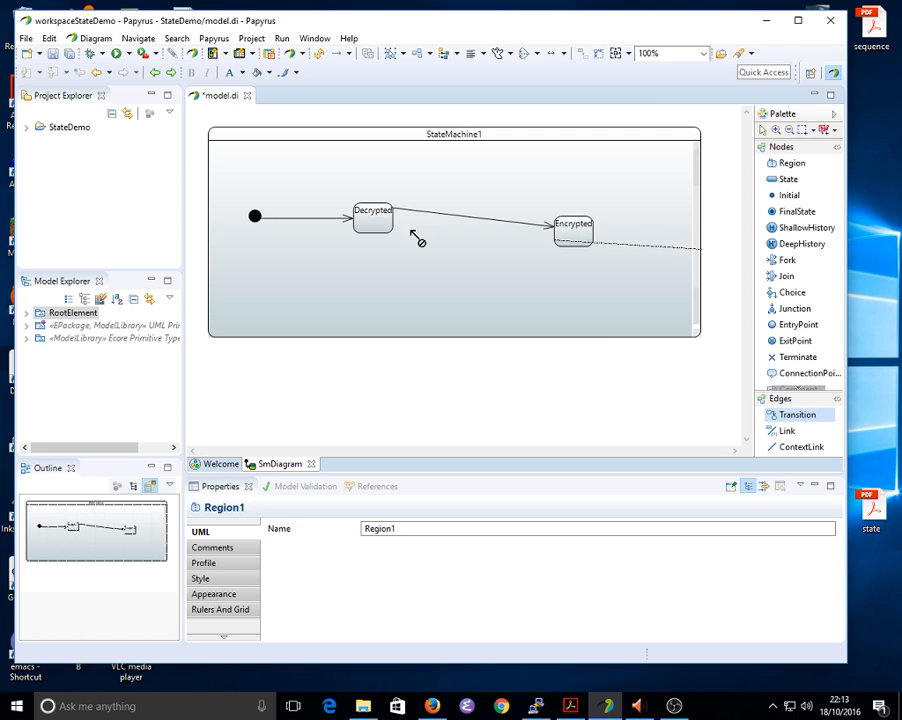
left_click(376, 228)
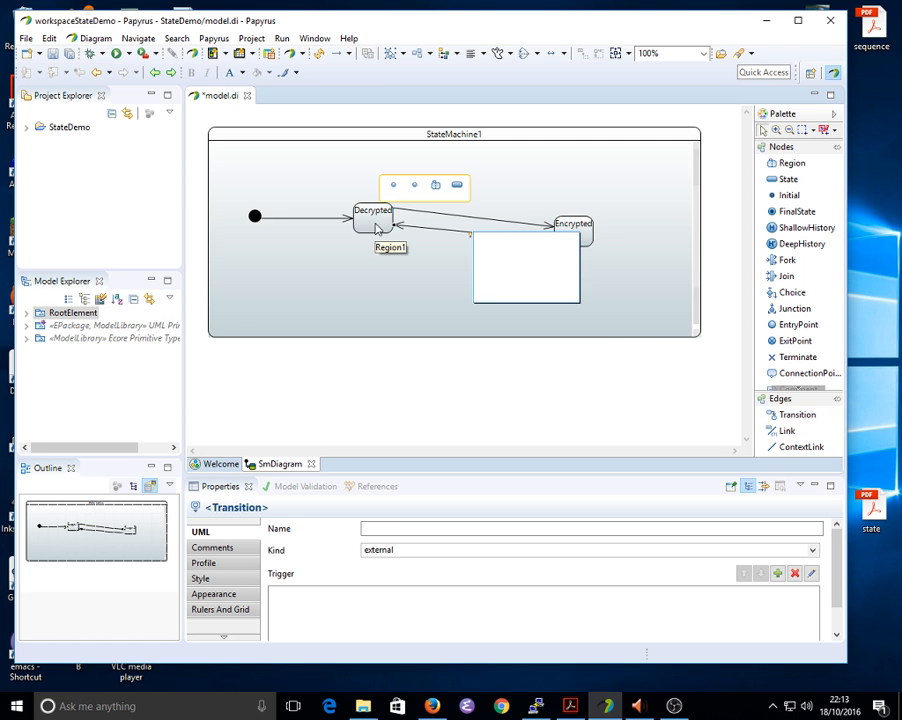
left_click(413, 269)
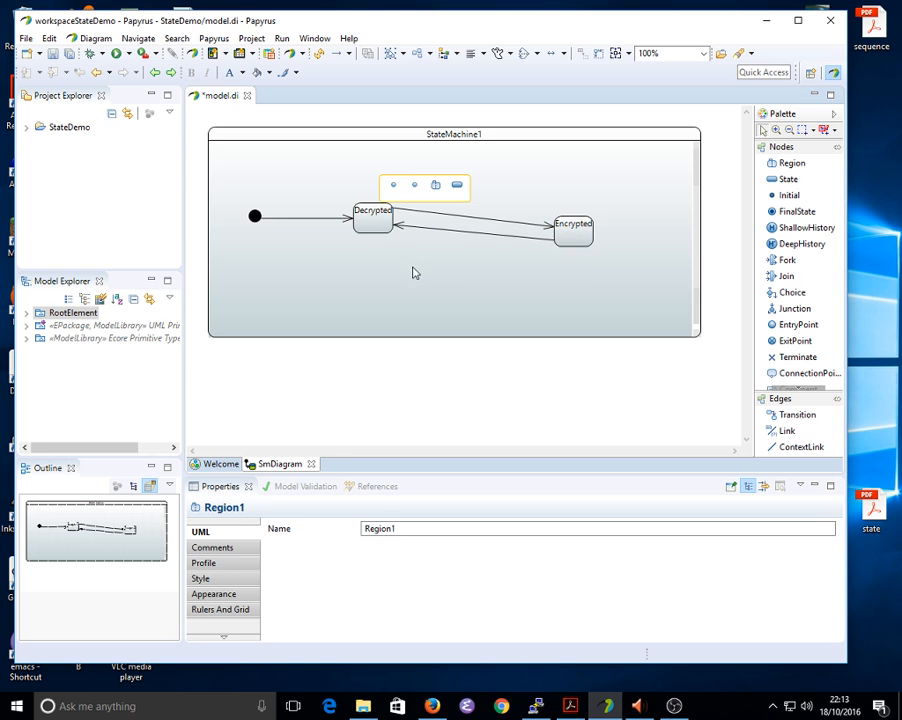
Step: Name the transition from Decrypted to Encrypted "encrypt()[!isEncrypted()]" and save the model
left_click(438, 219)
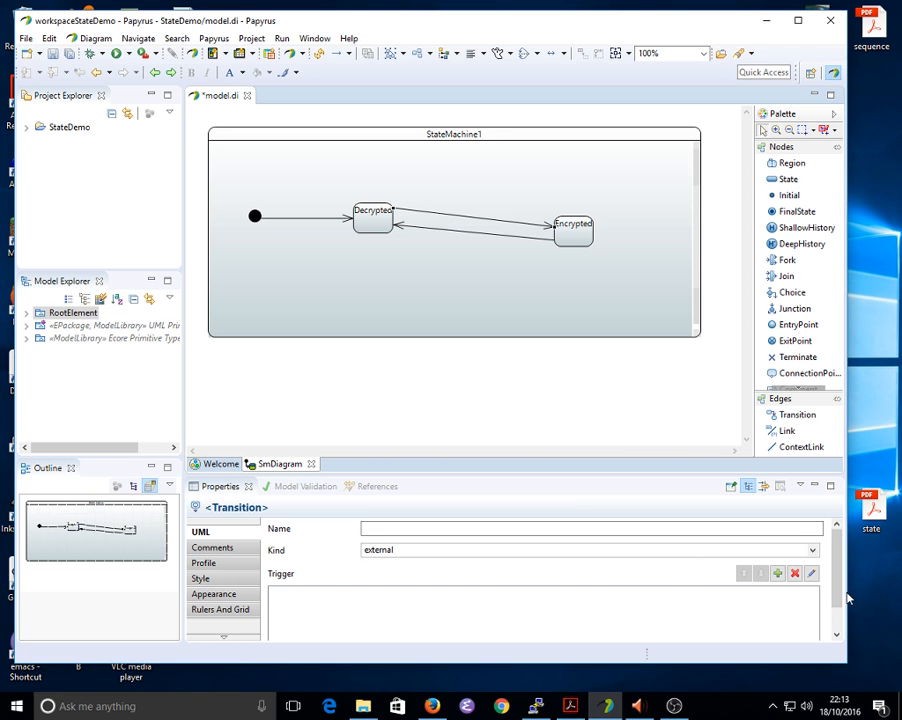
left_click_drag(838, 590, 821, 628)
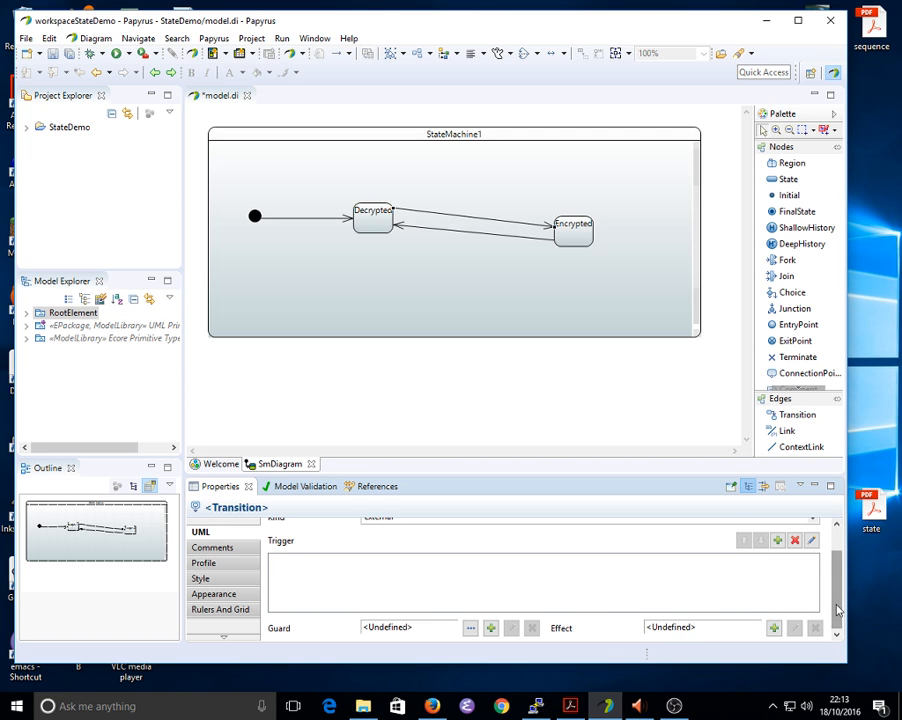
left_click_drag(838, 609, 838, 525)
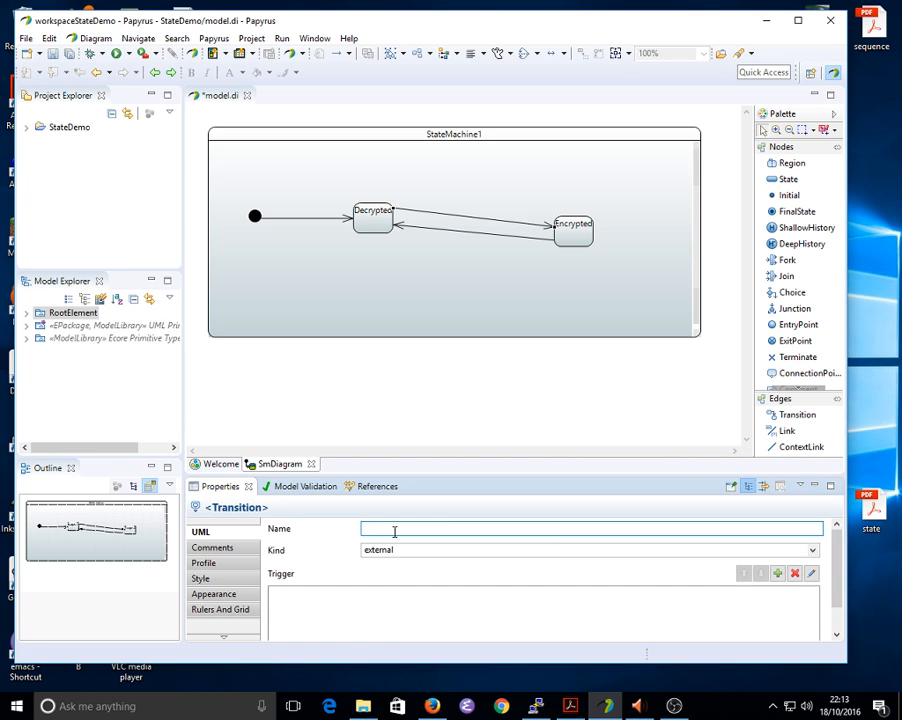
type("encrypt")
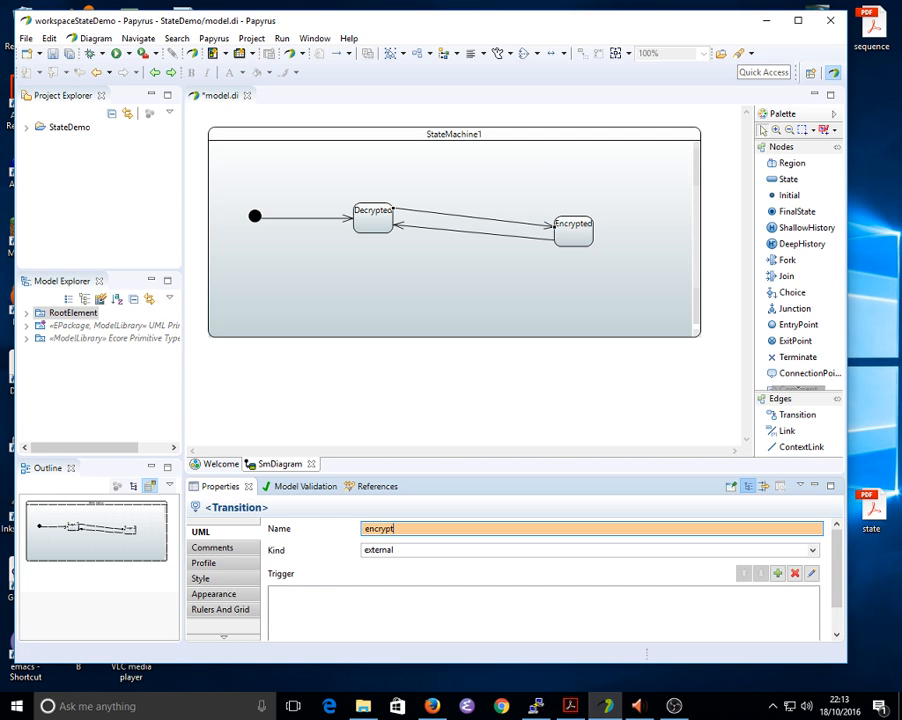
type("()")
type("[")
type("!isEnc")
type("rypted")
type("()")
key("ctrl+s")
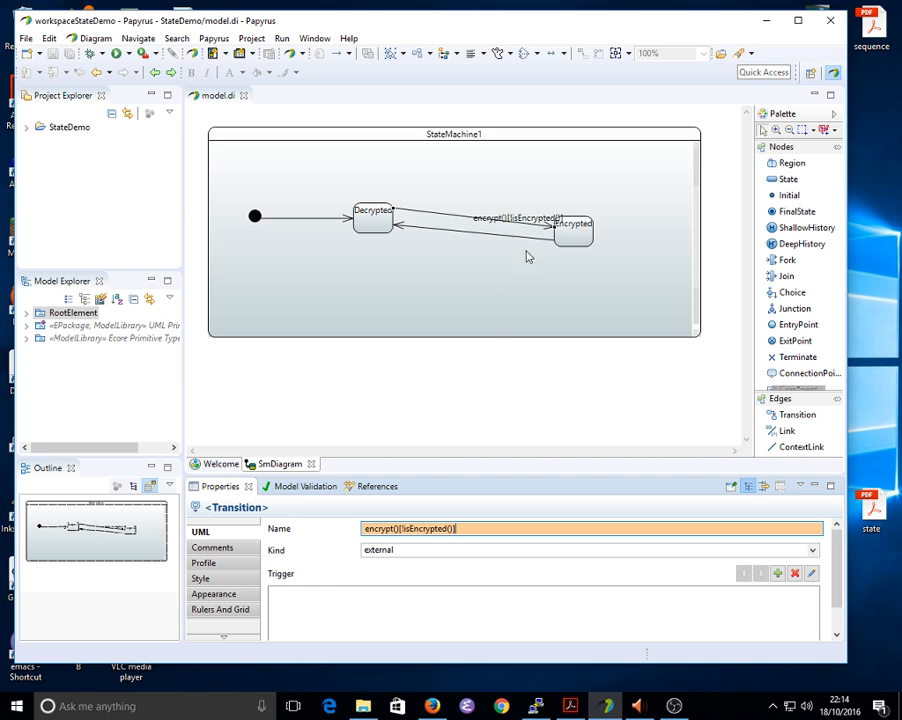
Step: Move the encrypt()[!isEncrypted()] label clear of the lines, just above the transition from Decrypted to Encrypted
left_click(502, 219)
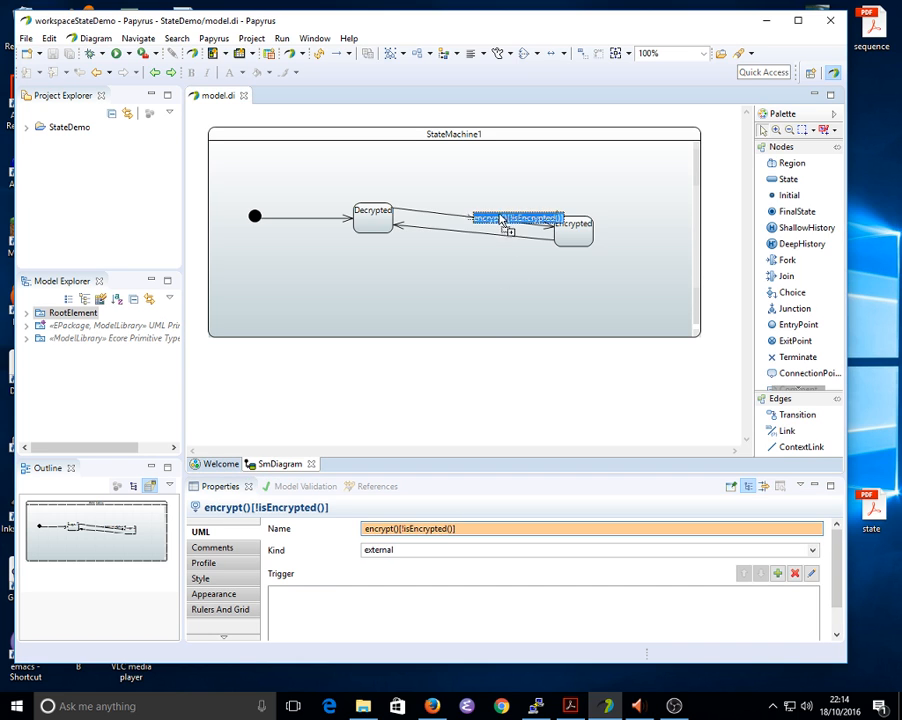
left_click_drag(502, 219, 473, 204)
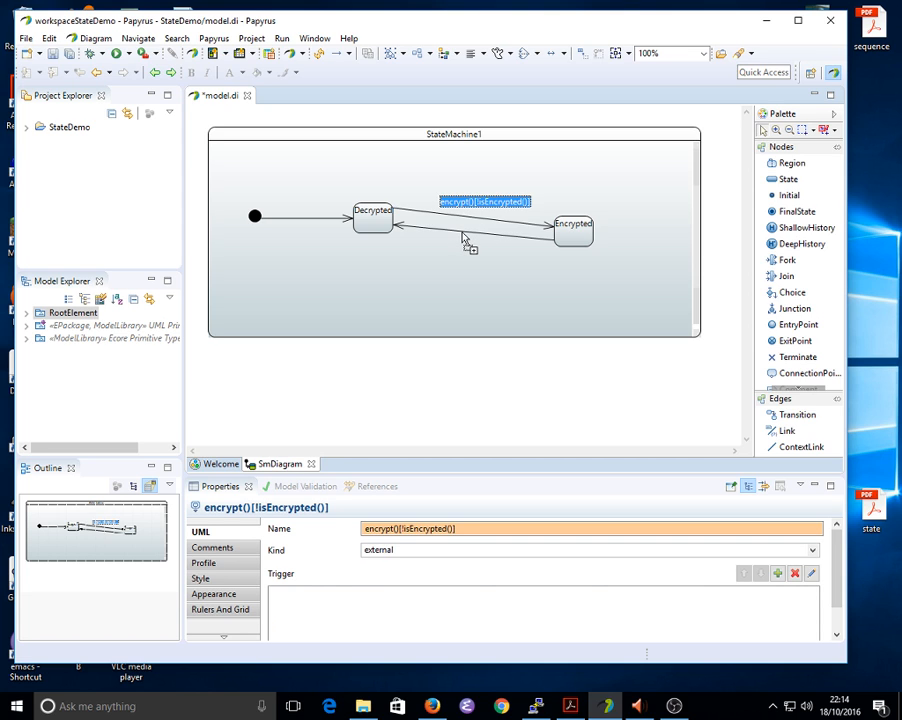
Step: Add a trigger named "decrypt()" with public visibility to the transition from Encrypted back to Decrypted
left_click(462, 237)
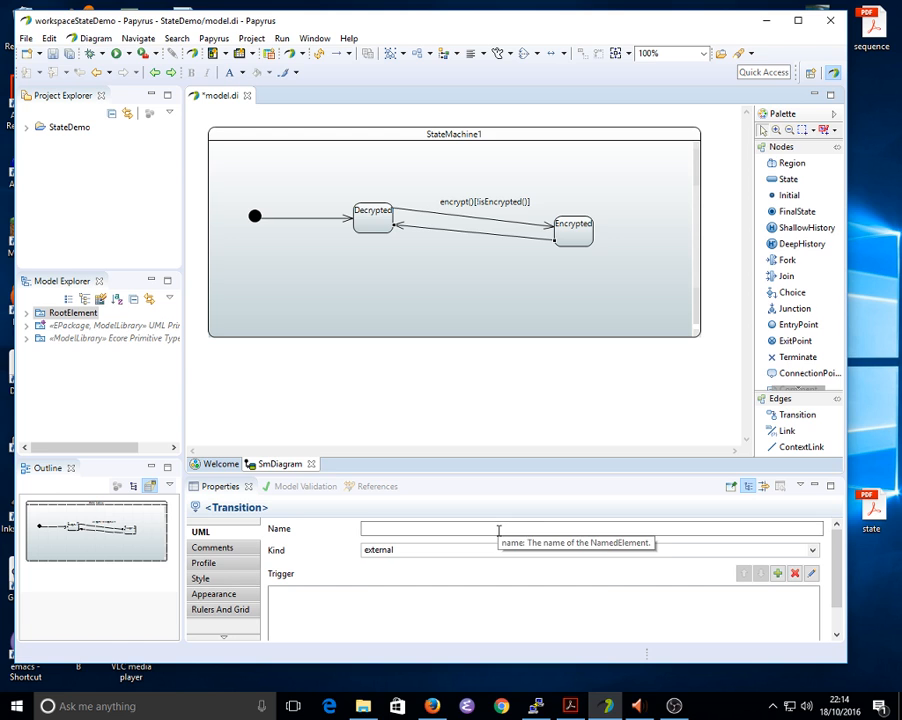
left_click_drag(839, 570, 841, 610)
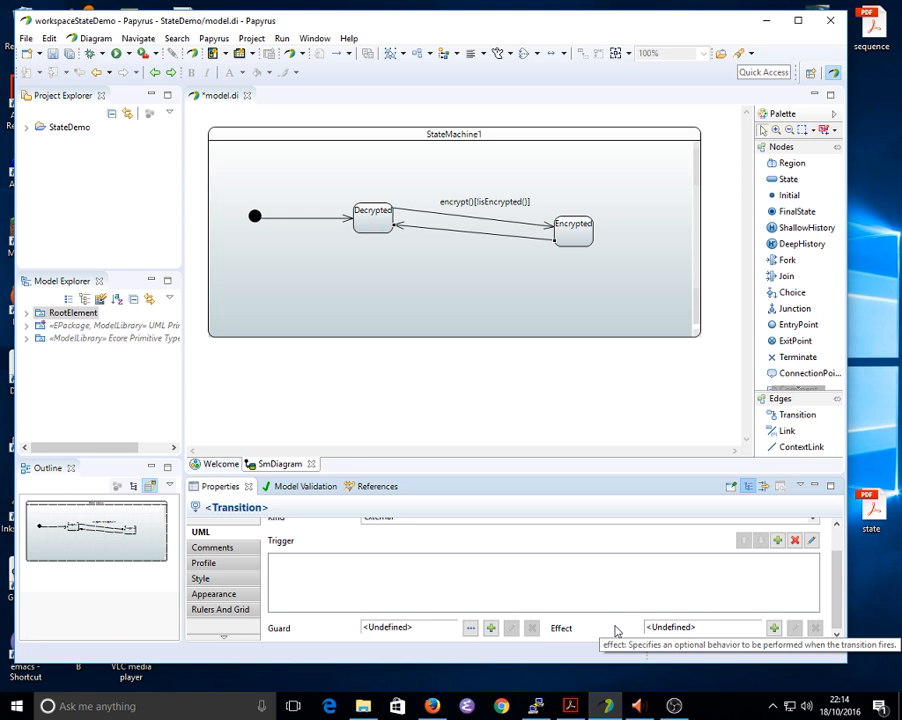
left_click(779, 541)
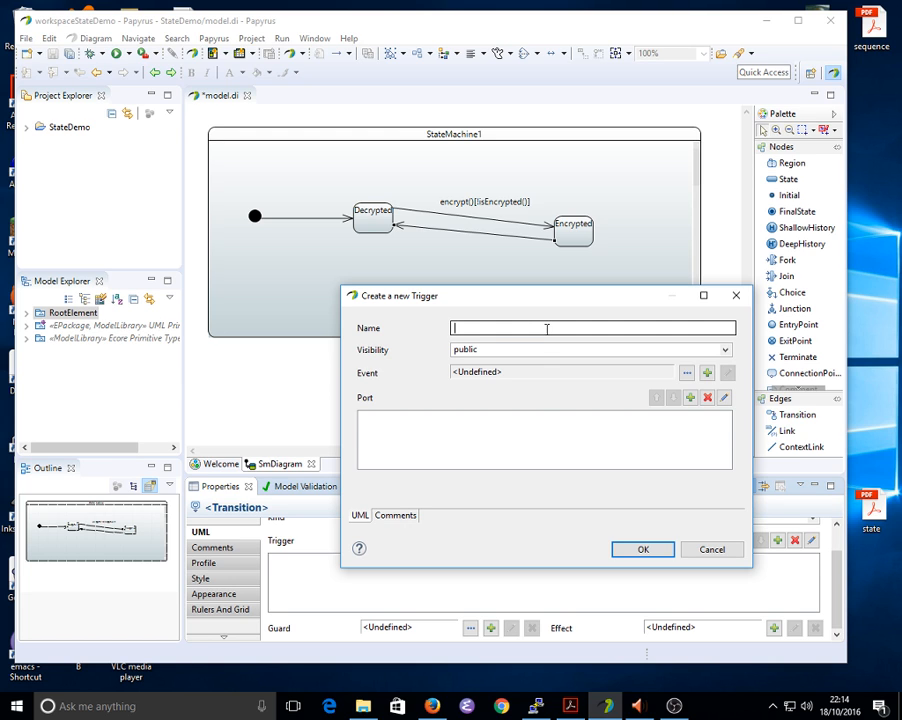
type("des")
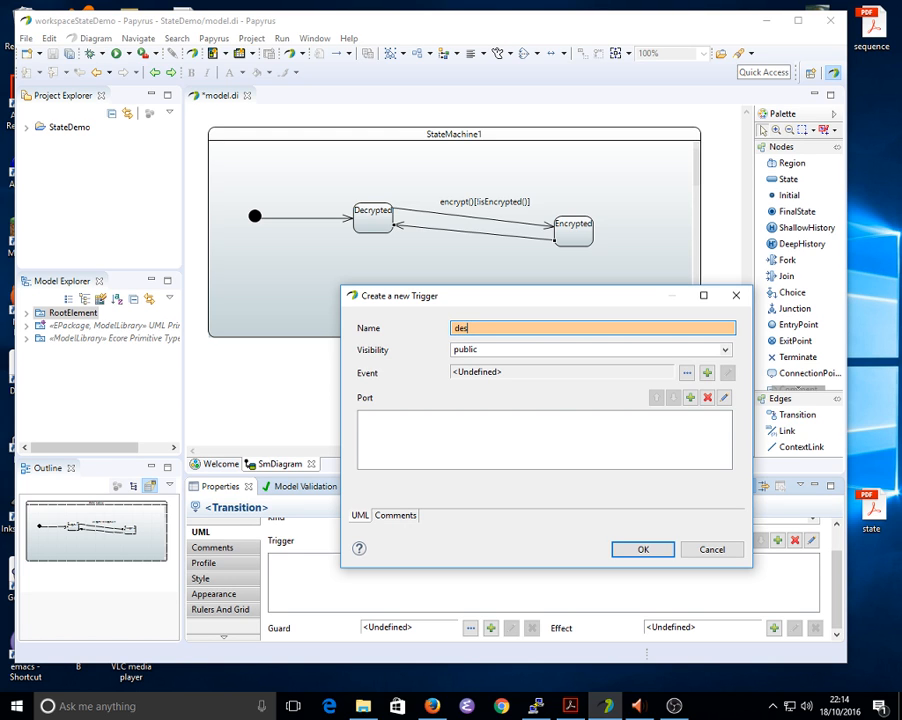
key("BackSpace")
type("crypt()")
left_click(645, 552)
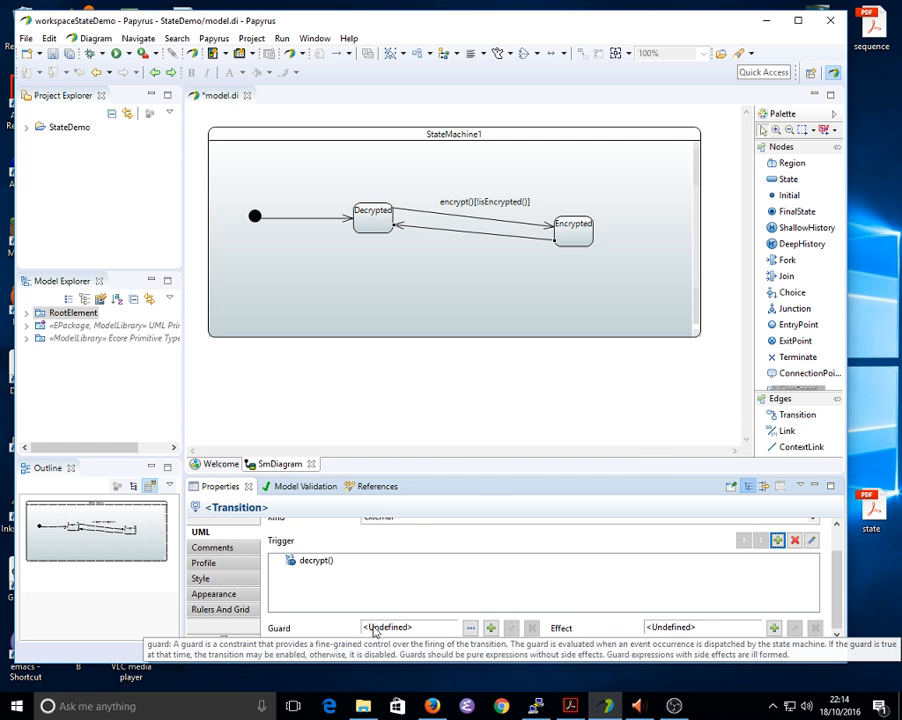
Step: Create a Constraint as the guard of the transition back to Decrypted, and start an OpaqueExpression as its specification
left_click(490, 628)
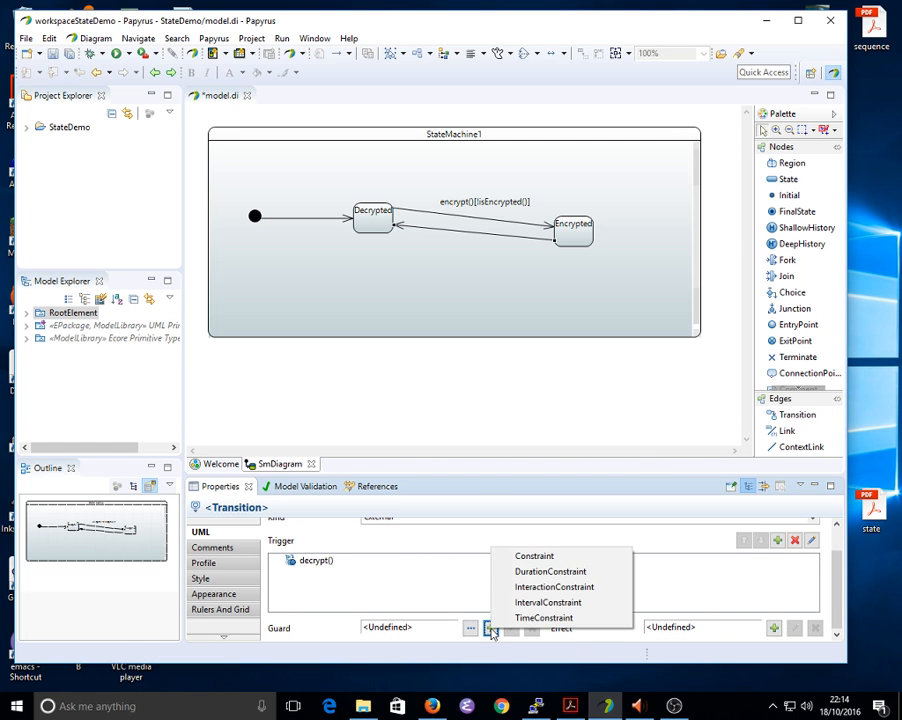
left_click(528, 556)
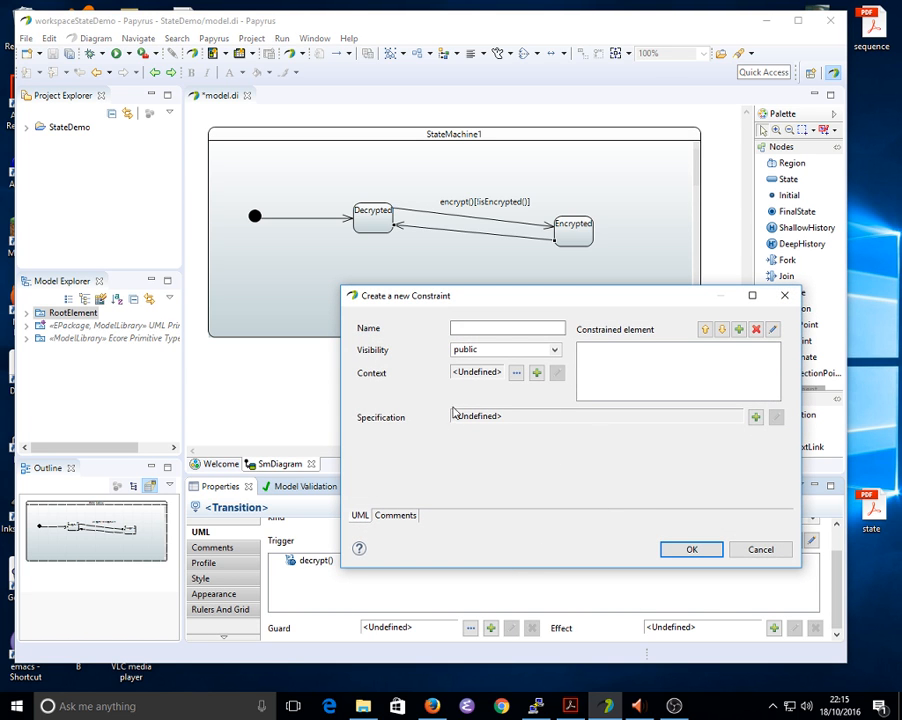
left_click(755, 417)
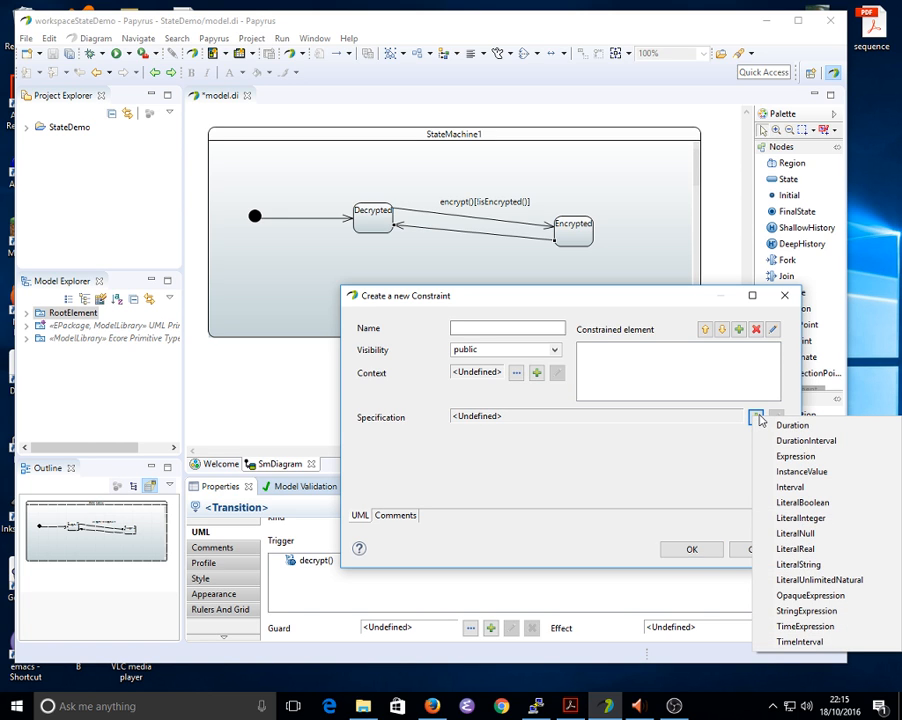
left_click(790, 596)
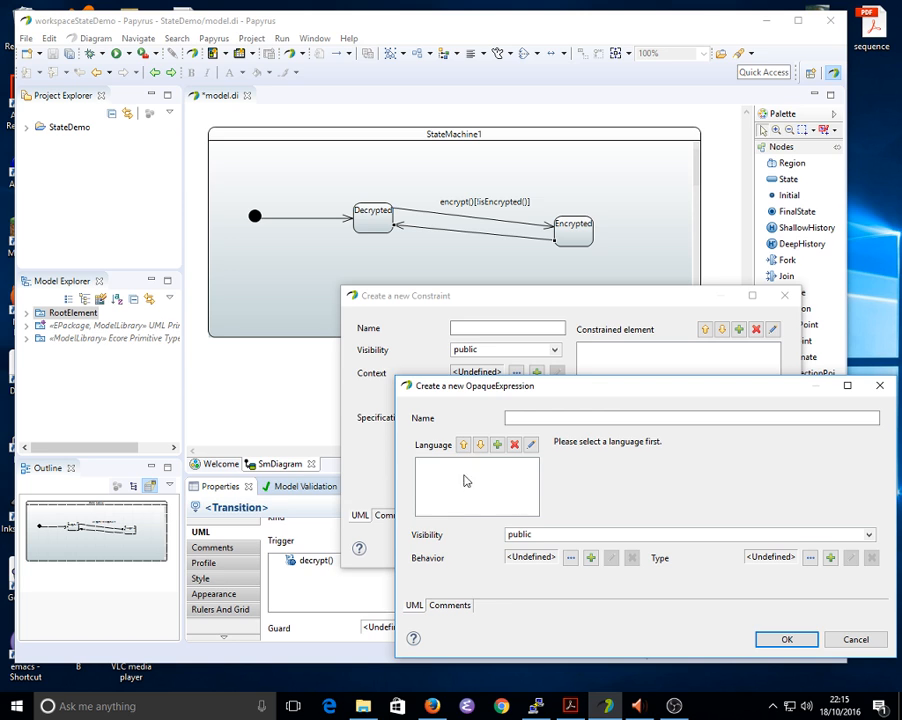
Step: Add a custom language named "English" to the guard's opaque expression
left_click(498, 447)
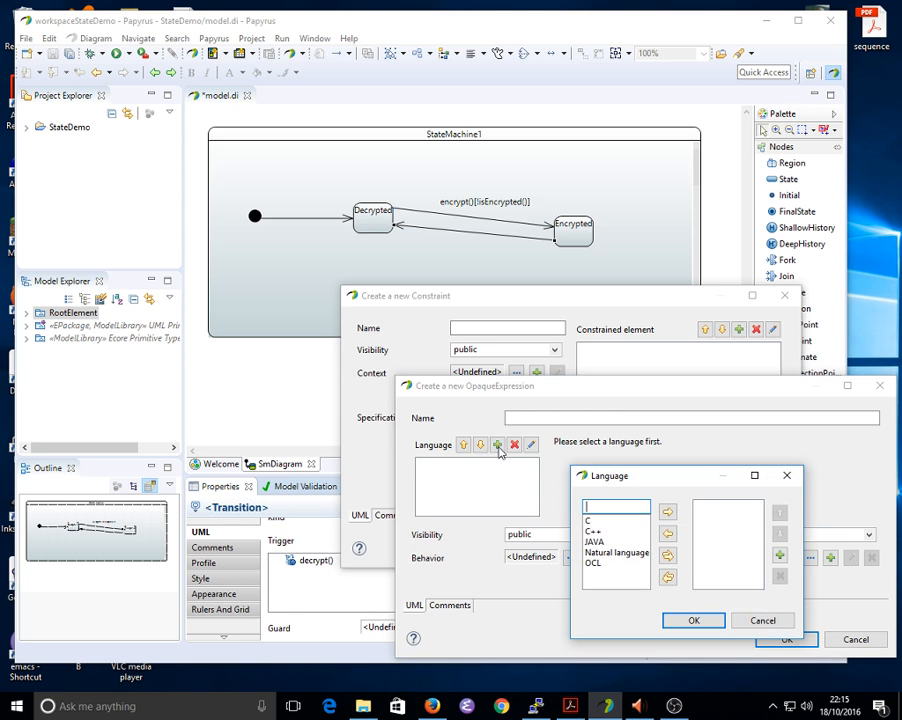
left_click(616, 554)
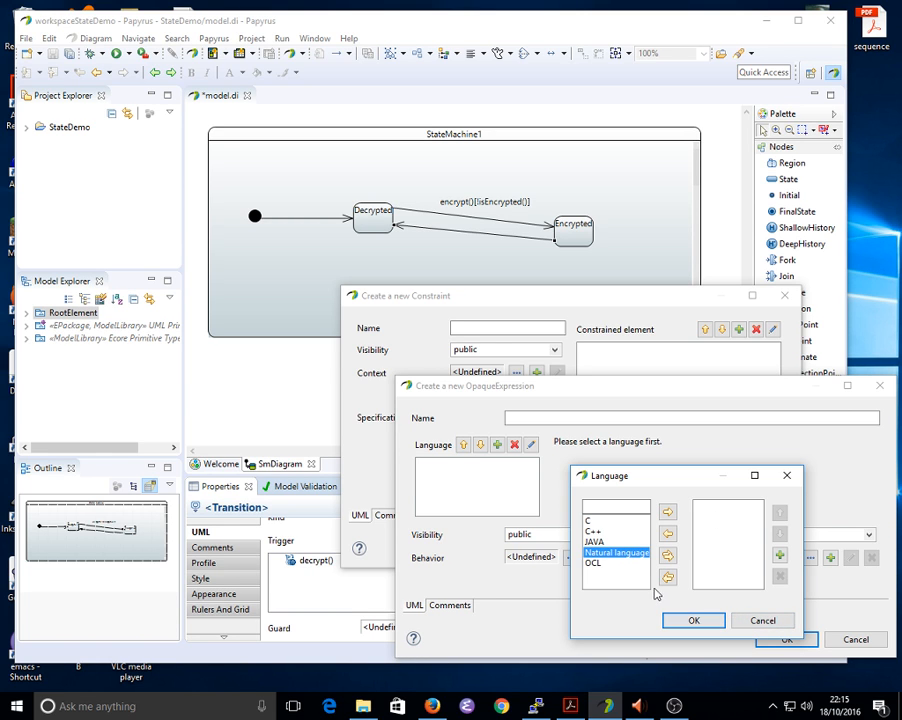
left_click(780, 555)
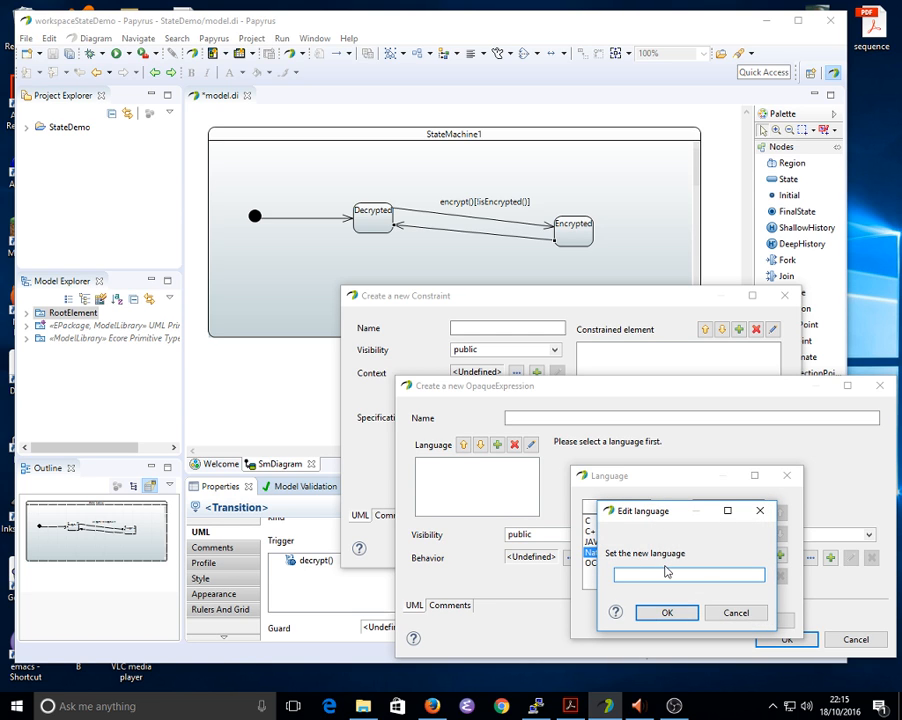
type("English")
left_click(666, 611)
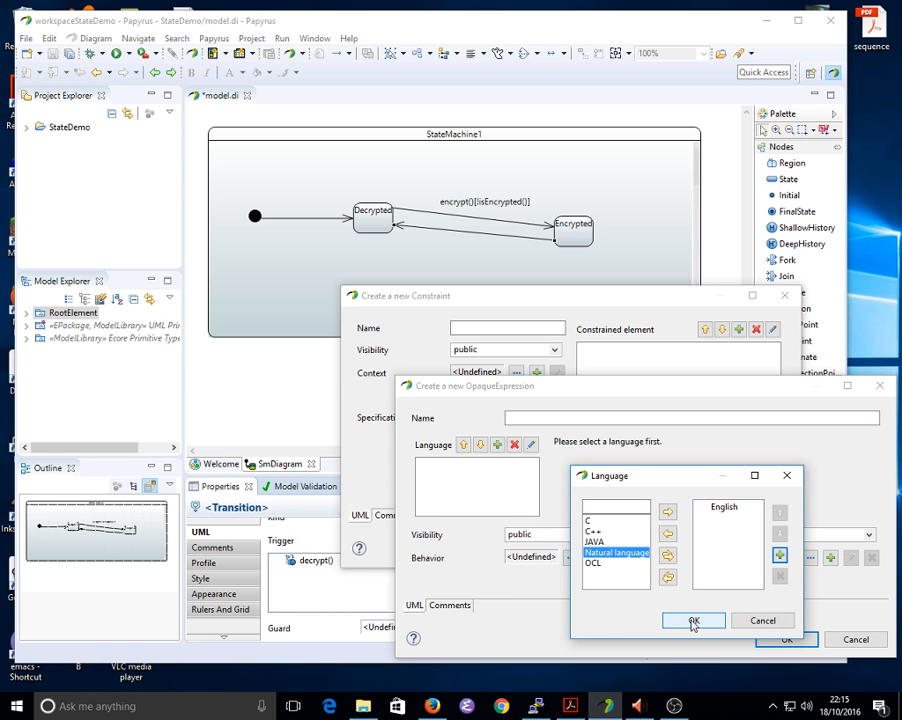
left_click(693, 621)
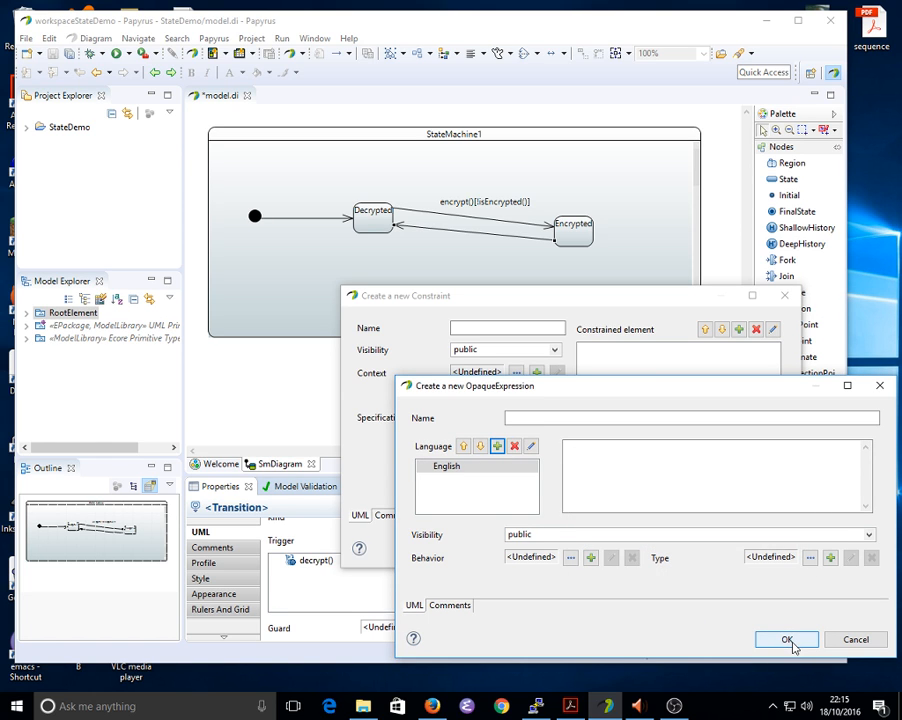
Step: Enter "[is encrypted]" as the English body of the opaque expression and accept the guard constraint
left_click(588, 458)
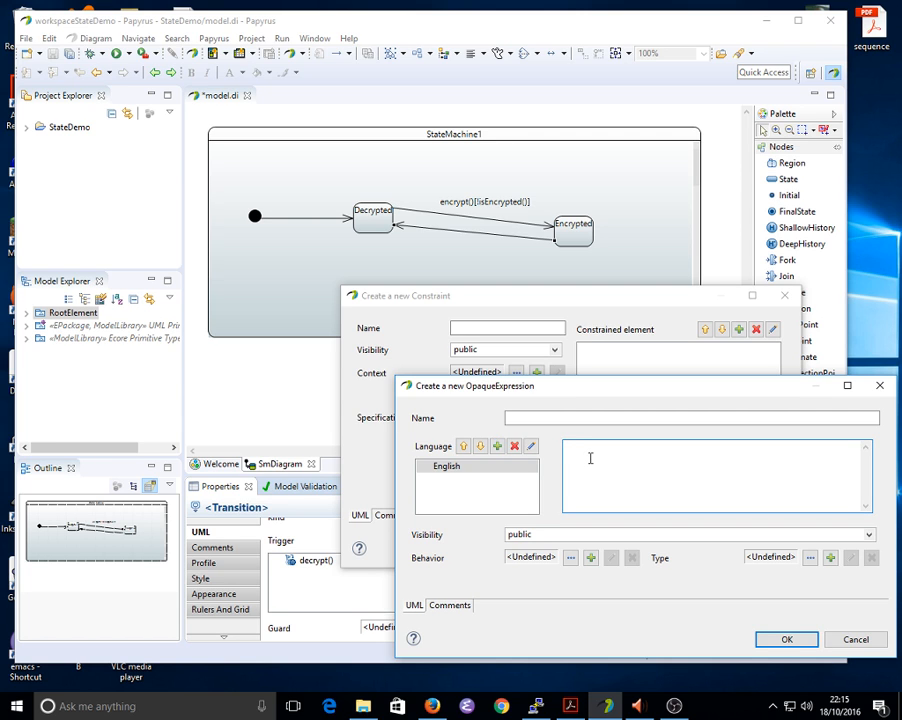
type("[")
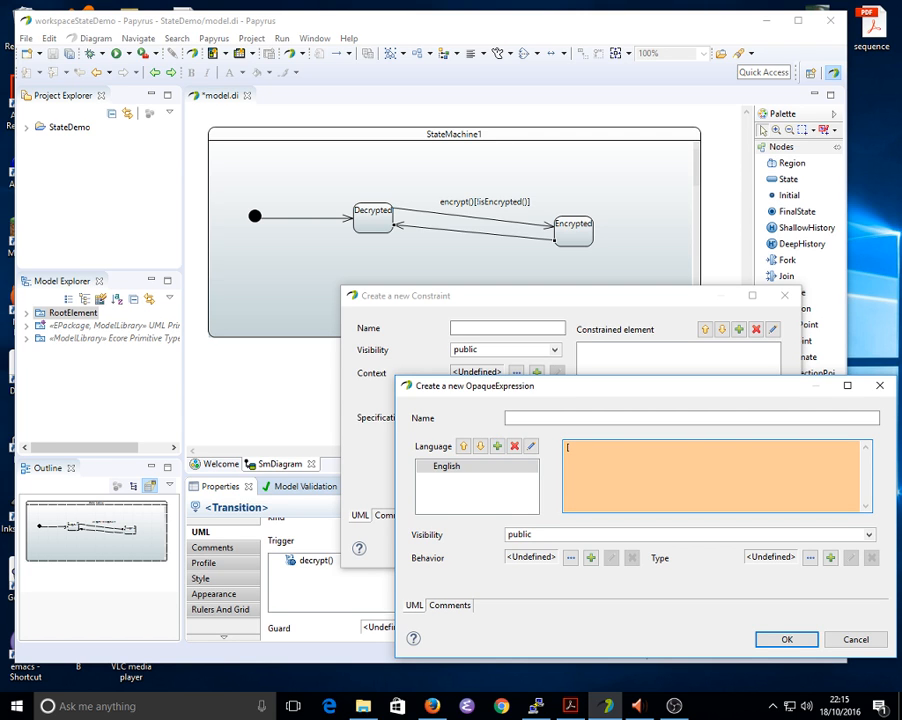
type("is encrypted")
left_click(765, 638)
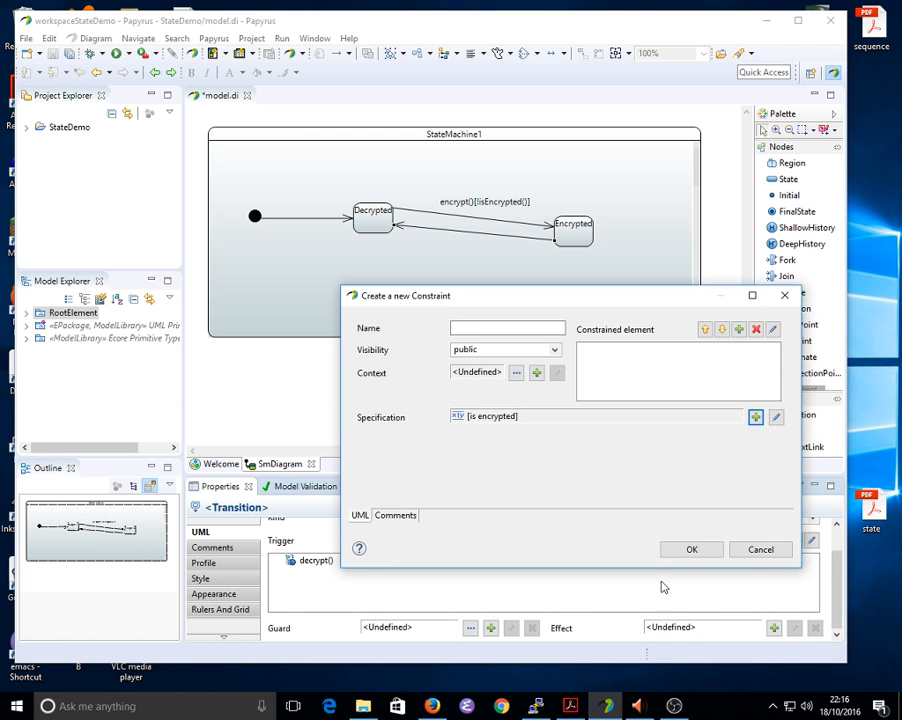
left_click(686, 551)
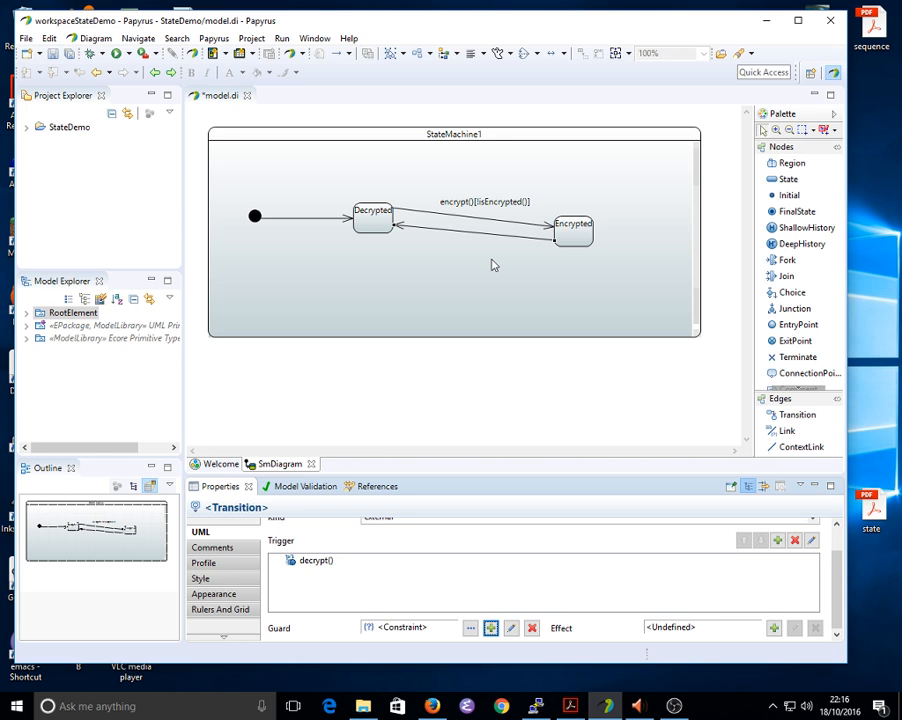
Step: Select the transition from Decrypted to Encrypted to show its properties
left_click(458, 217)
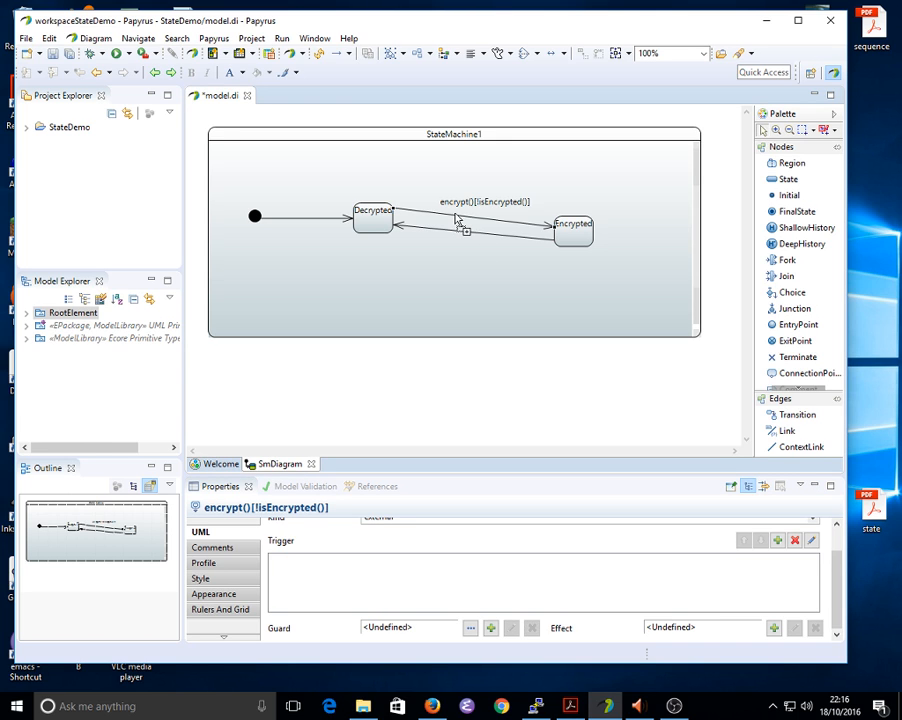